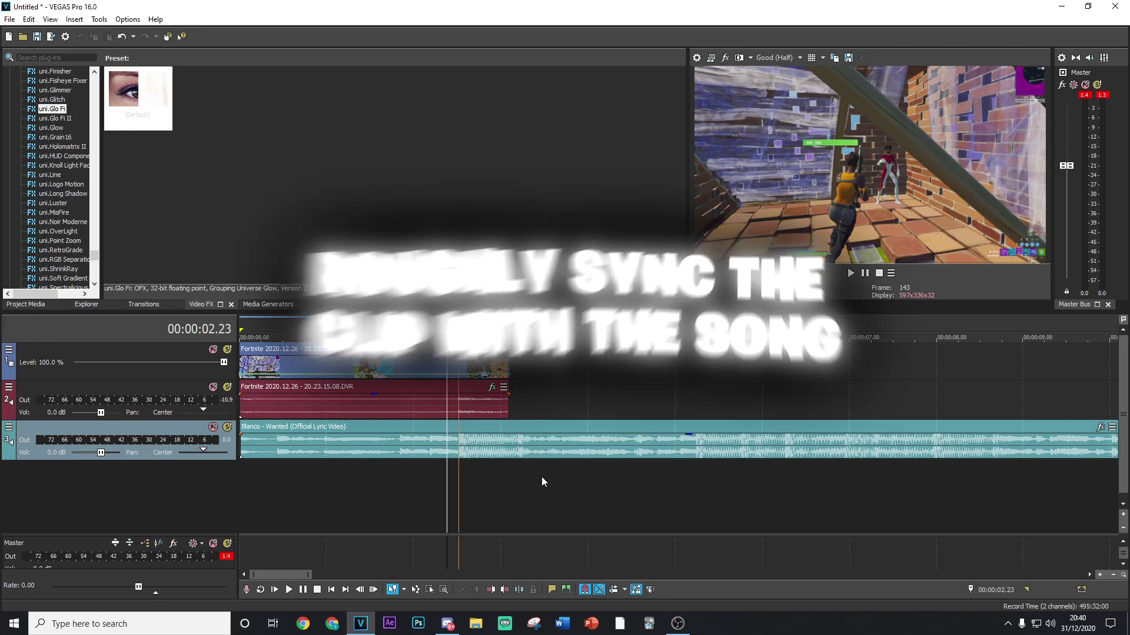
Step: Add a velocity envelope point on the Fortnite clip at the kill around 02.31
click(459, 482)
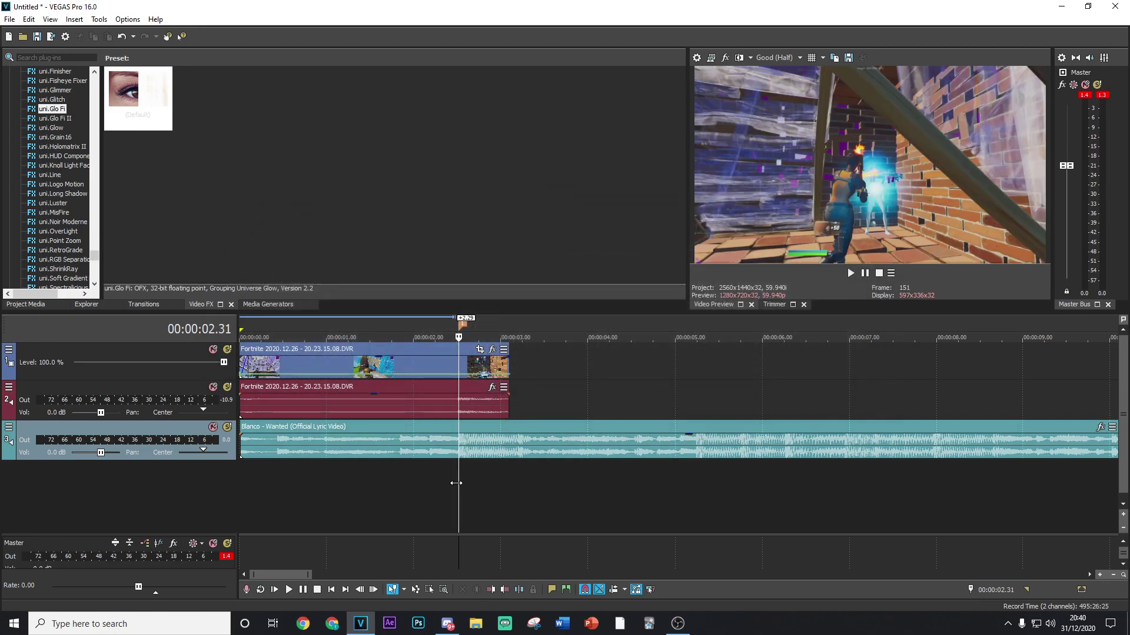
scroll(654, 501, up, 10)
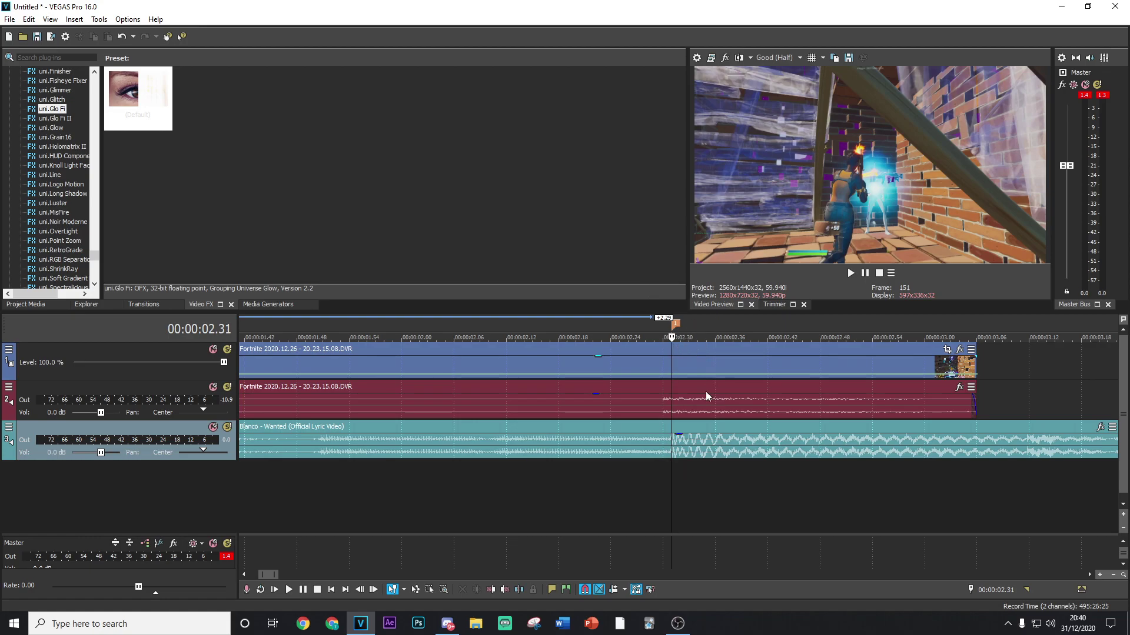
scroll(672, 408, up, 3)
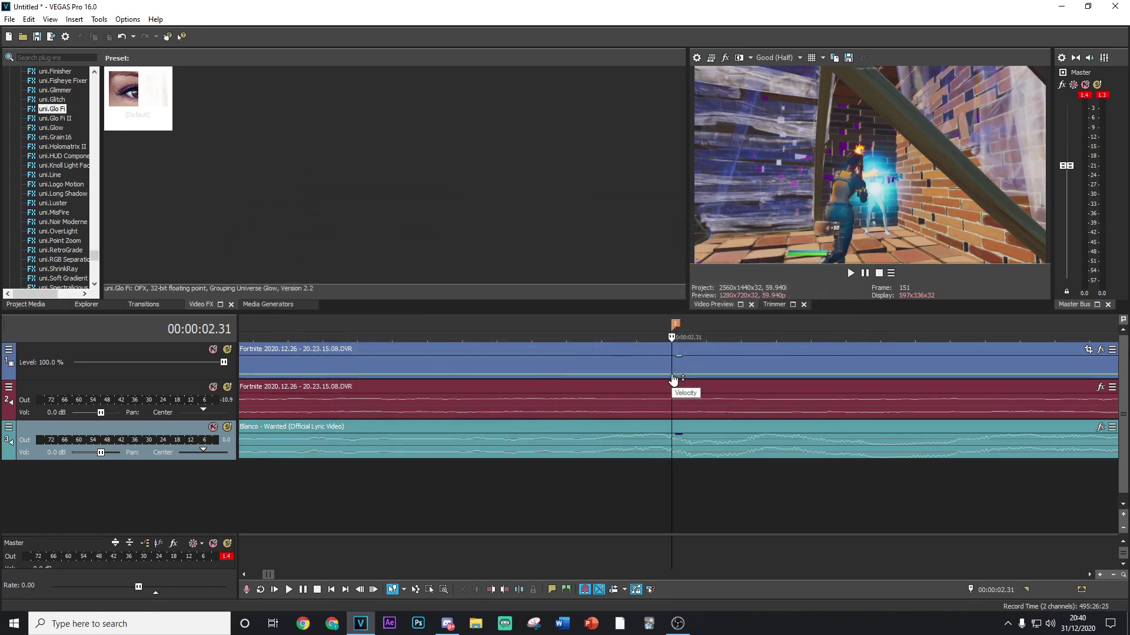
double_click(673, 376)
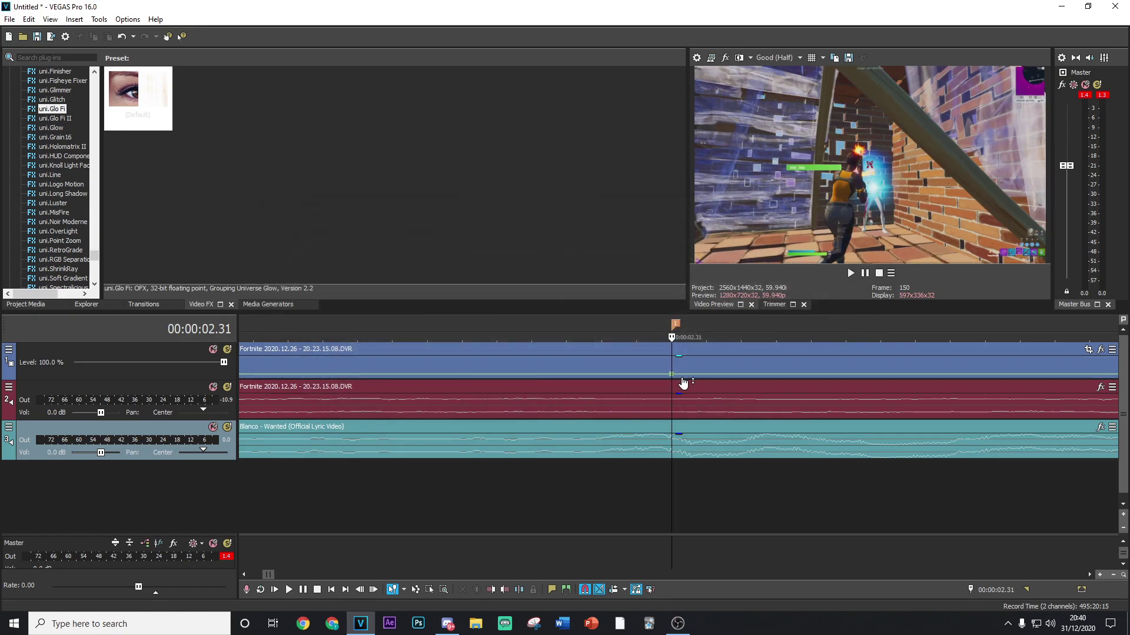
scroll(682, 383, up, 2)
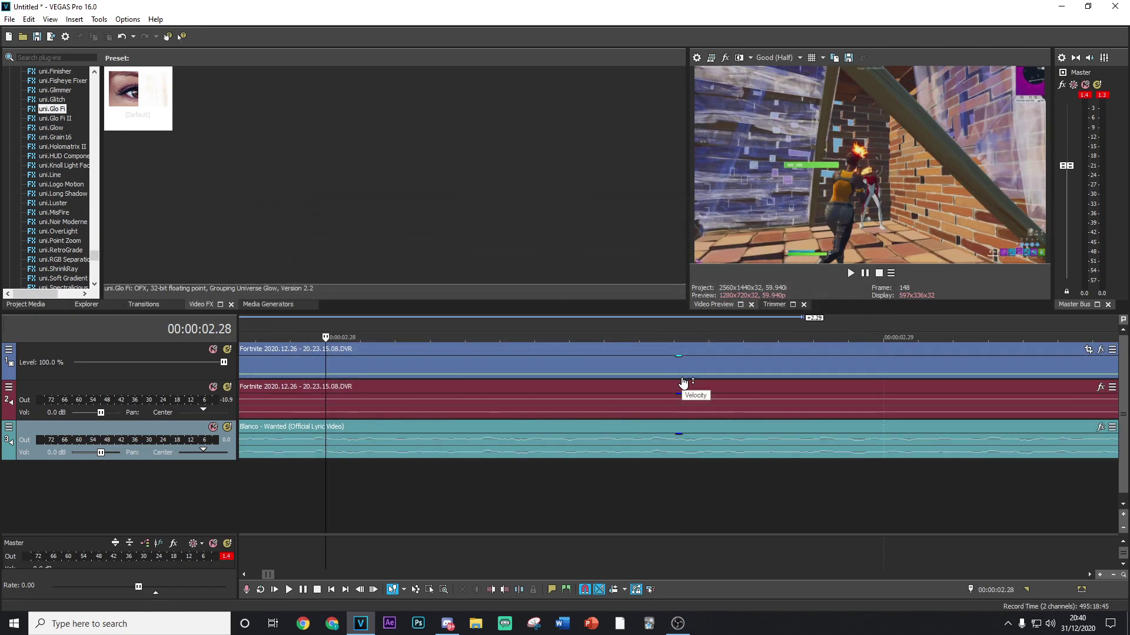
key(Left)
key(Left)
key(Left)
key(Left)
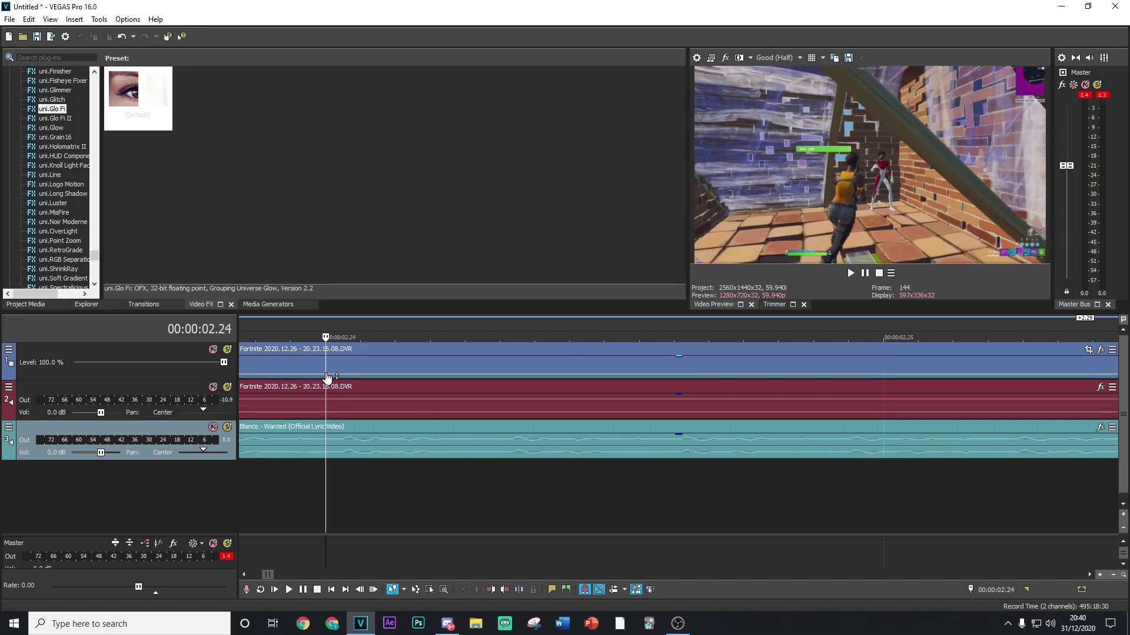
scroll(328, 377, down, 4)
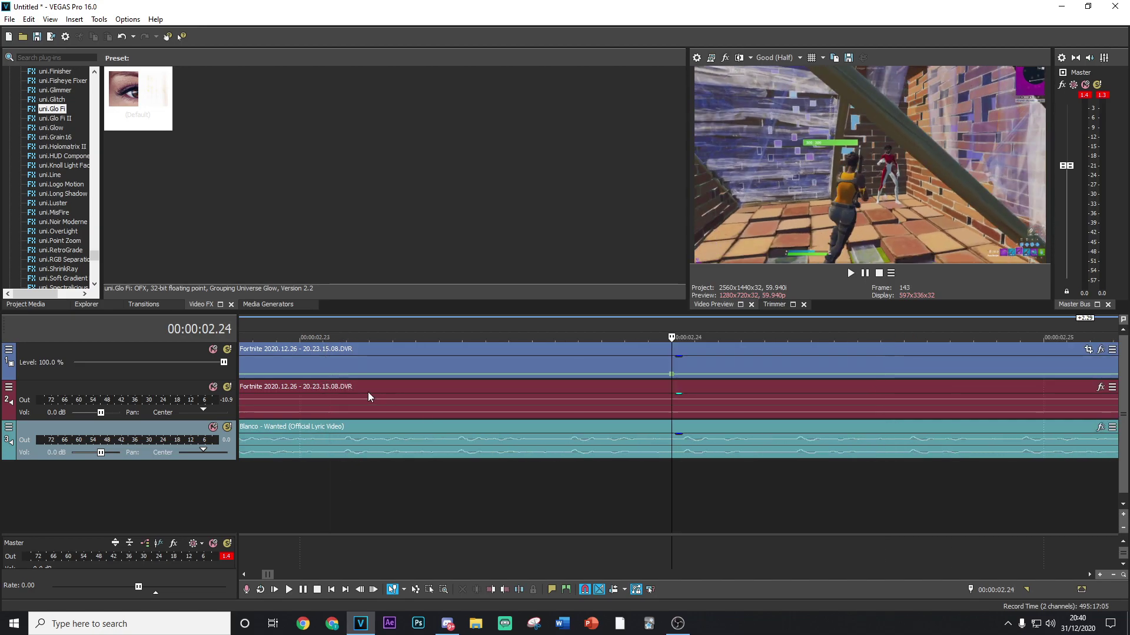
Step: Add a second velocity point and set the earlier point to 200% forward velocity
click(831, 363)
key(Right)
scroll(683, 379, up, 2)
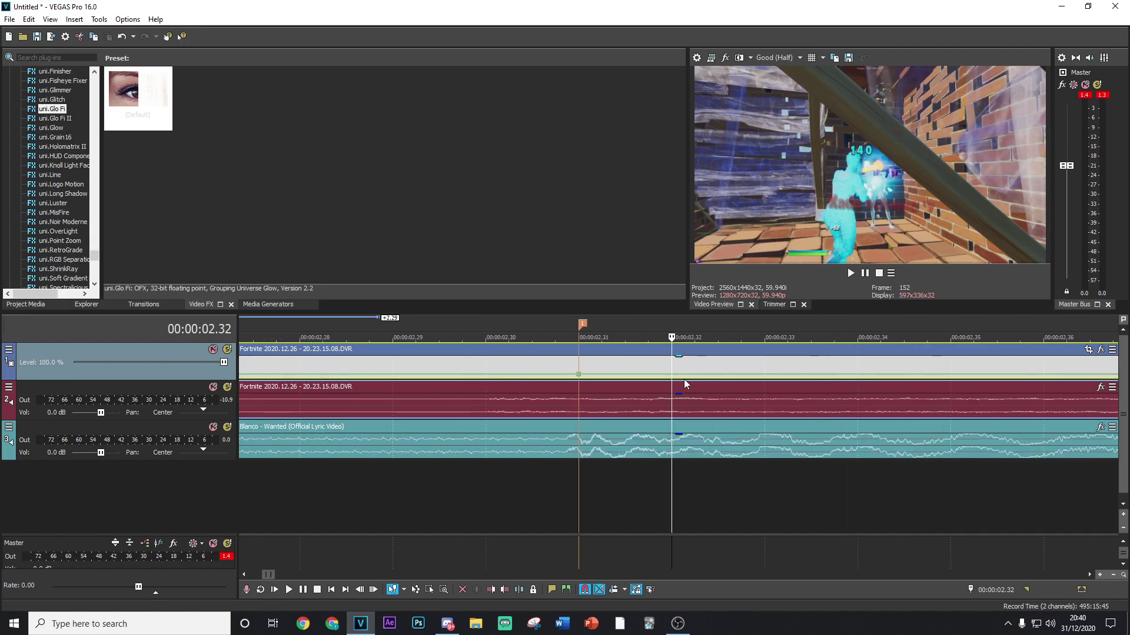
double_click(639, 375)
right_click(639, 375)
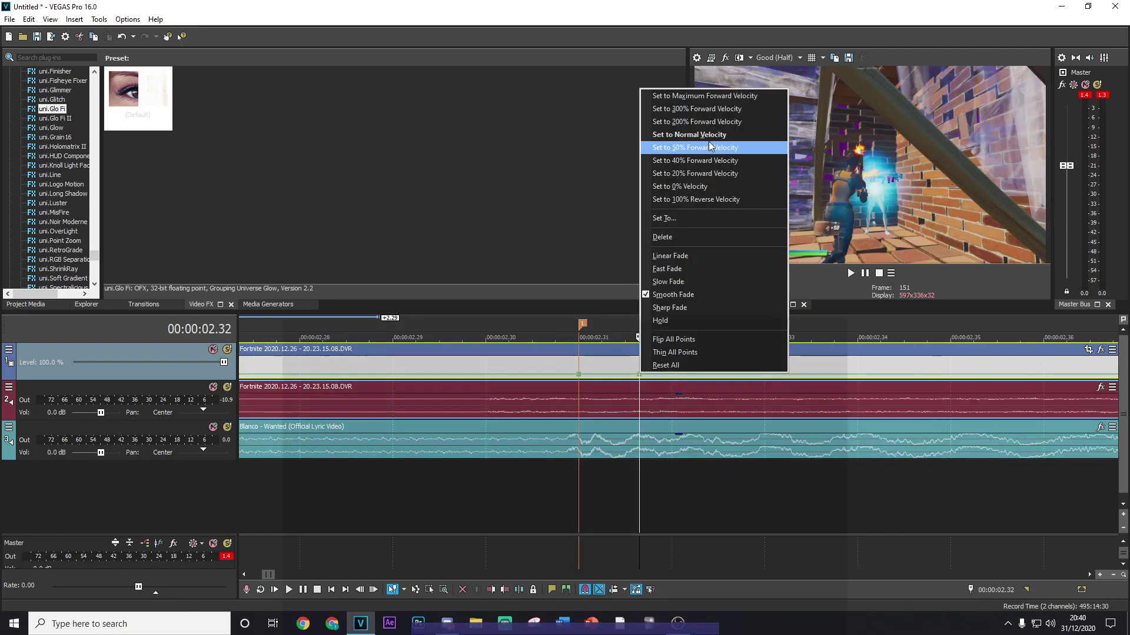
click(710, 148)
right_click(579, 374)
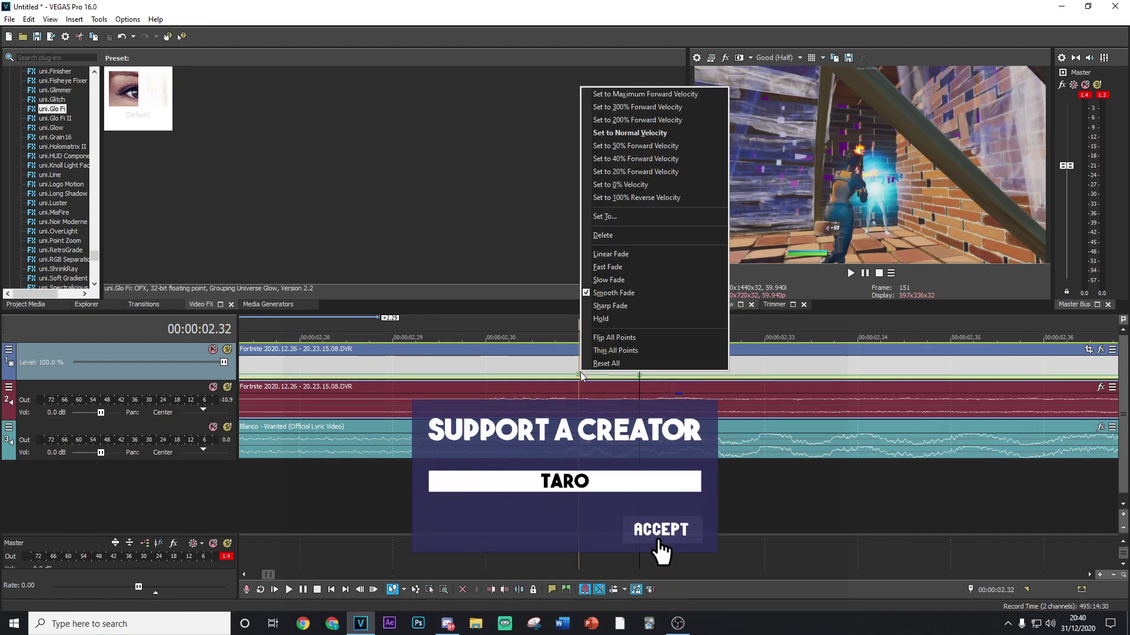
click(635, 120)
scroll(647, 377, down, 3)
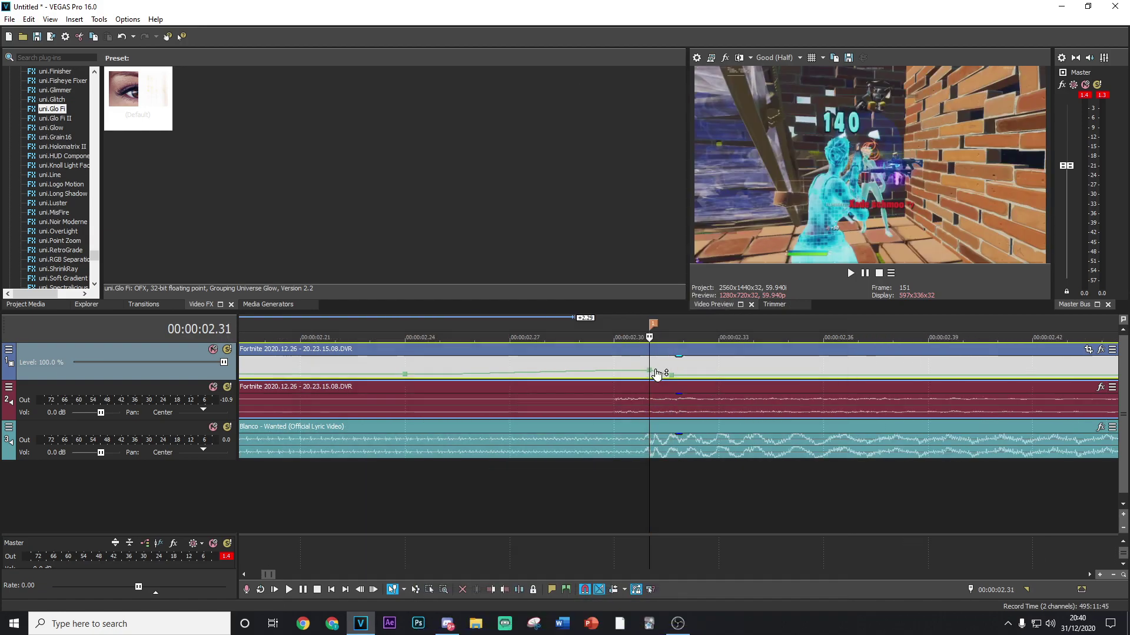
Step: Split the Fortnite clip at 00:00:02.30
key(Left)
key(Left)
scroll(665, 377, up, 2)
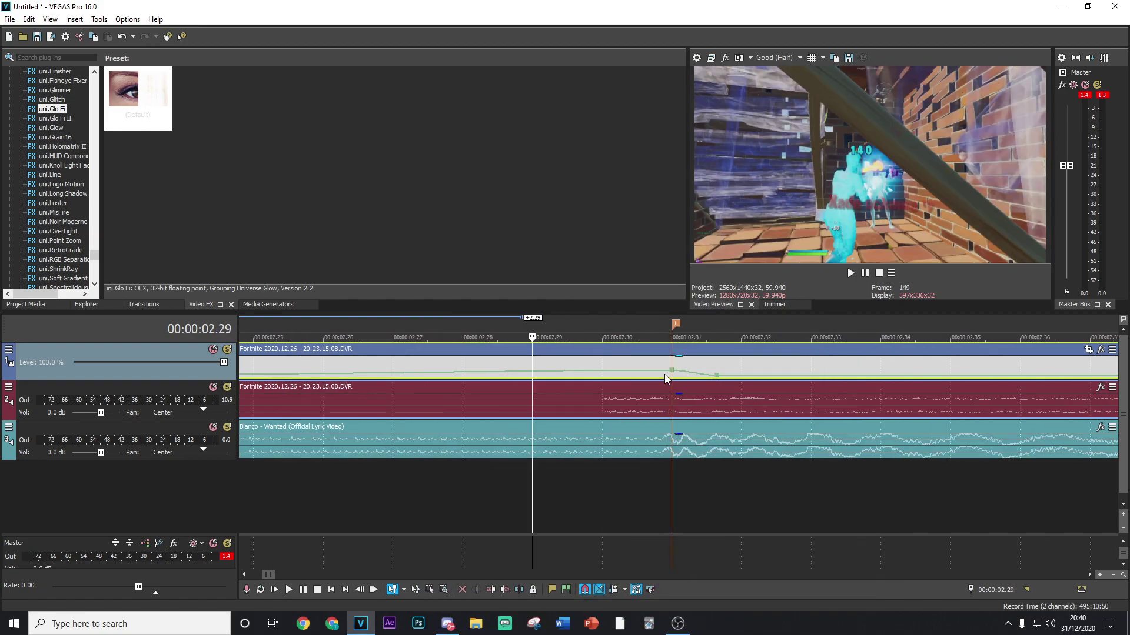
key(Right)
right_click(630, 361)
click(650, 360)
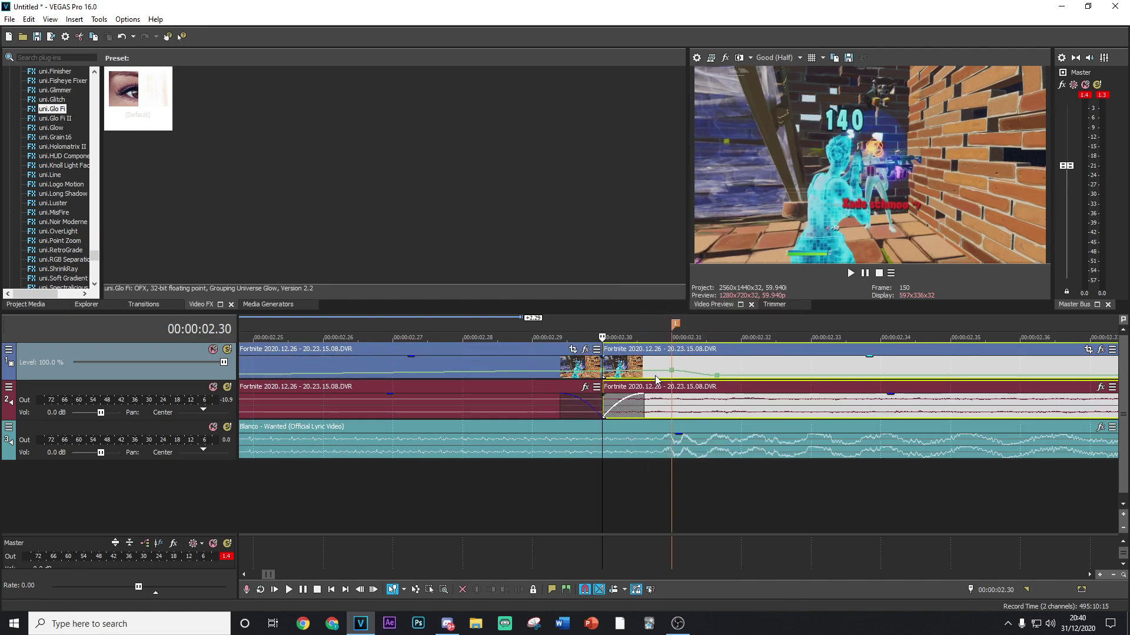
scroll(636, 395, down, 2)
scroll(603, 365, down, 2)
Step: Split the gameplay video, its audio and the Wanted song at 00:00:01.51
click(595, 370)
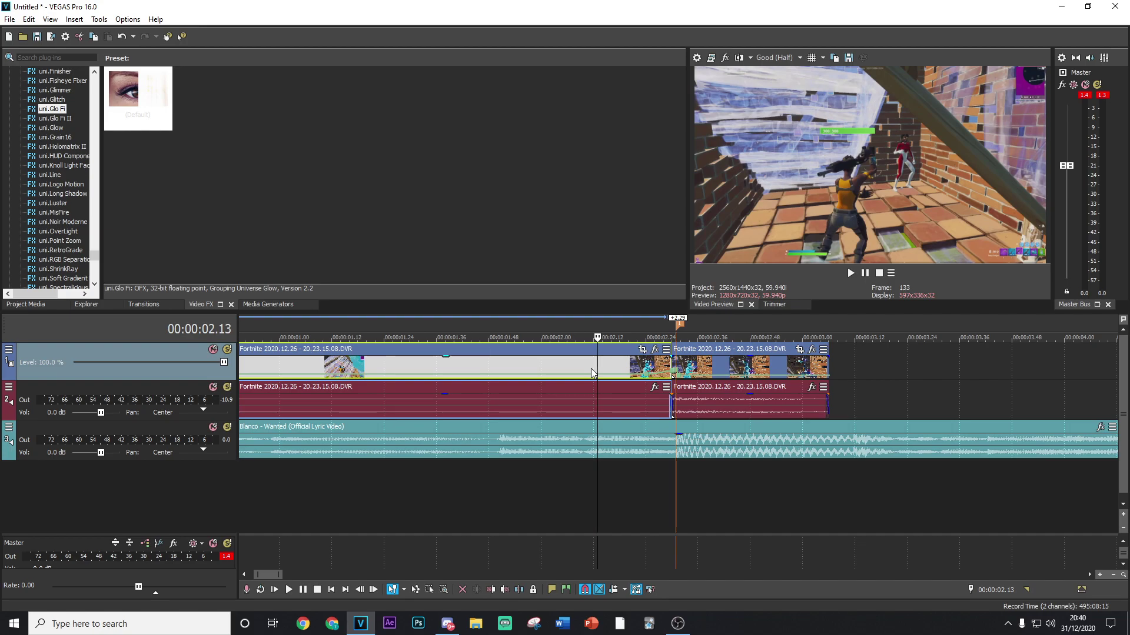
click(581, 440)
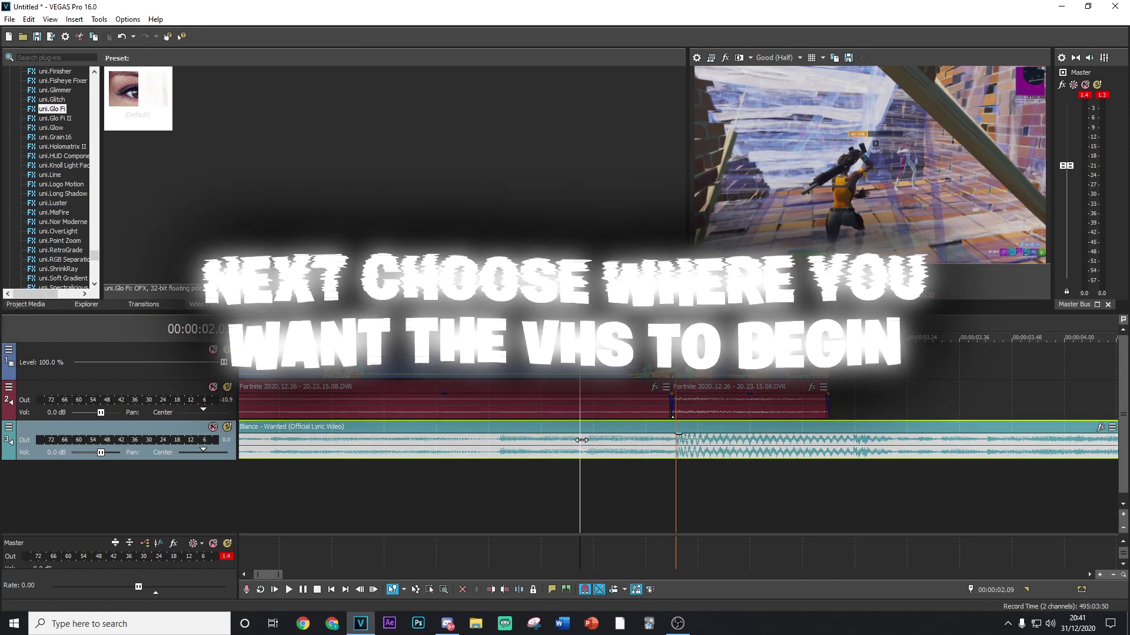
click(501, 443)
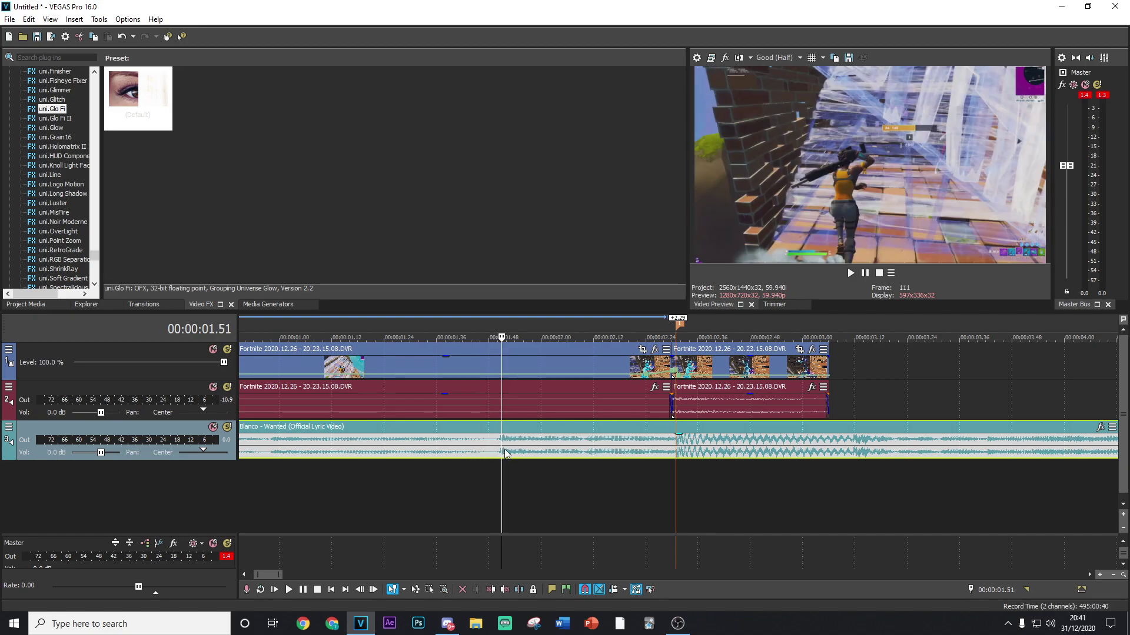
click(498, 443)
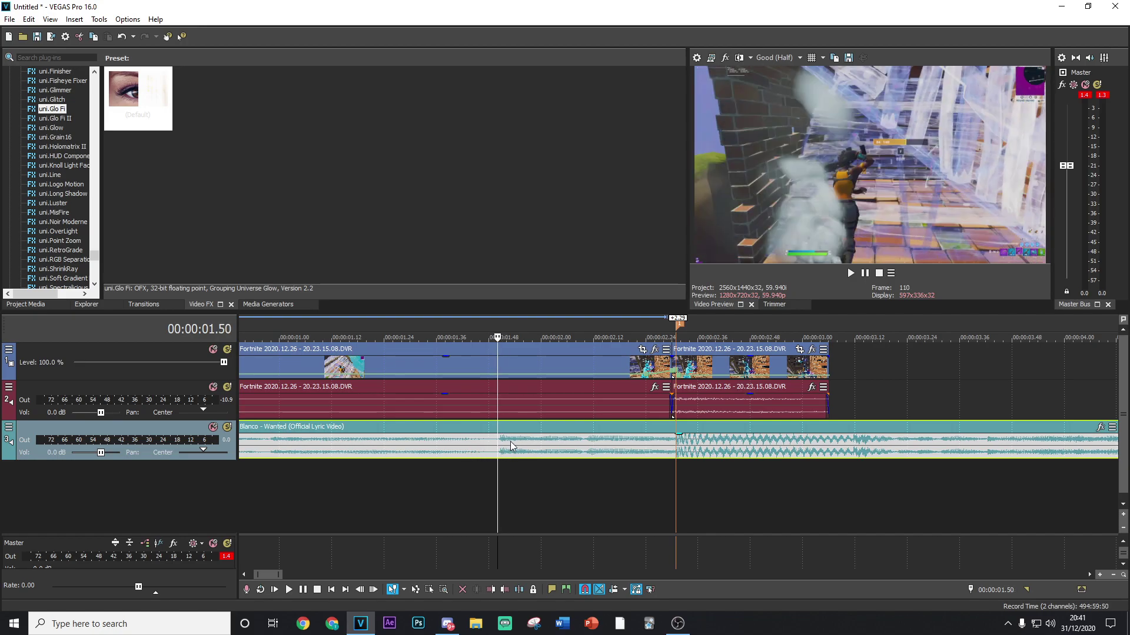
key(Up)
click(676, 439)
click(679, 442)
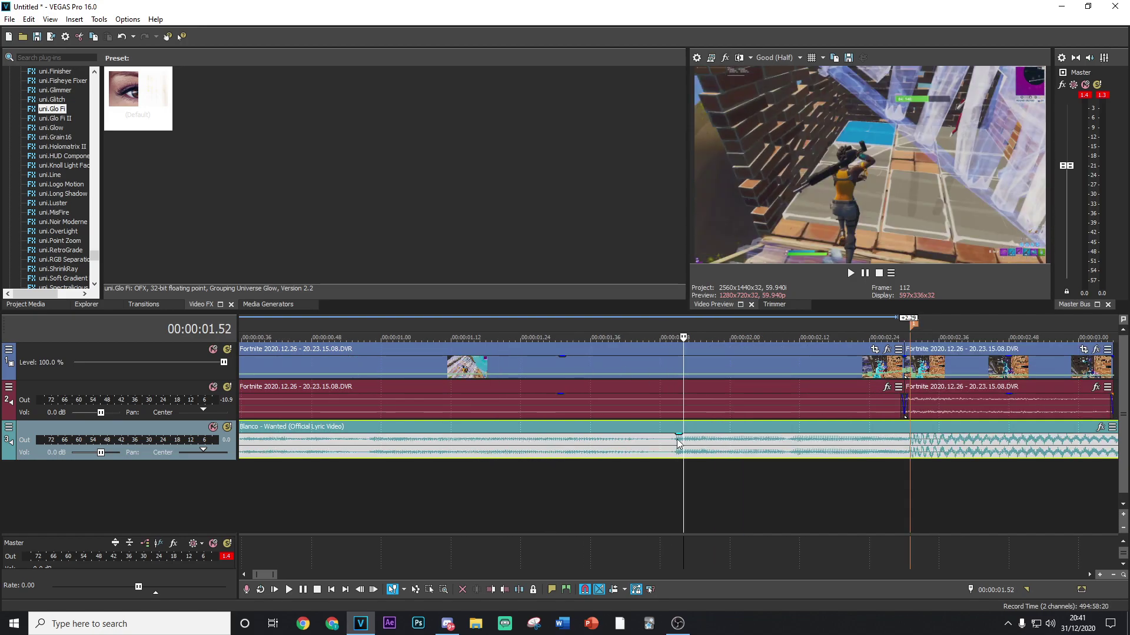
click(677, 439)
right_click(693, 364)
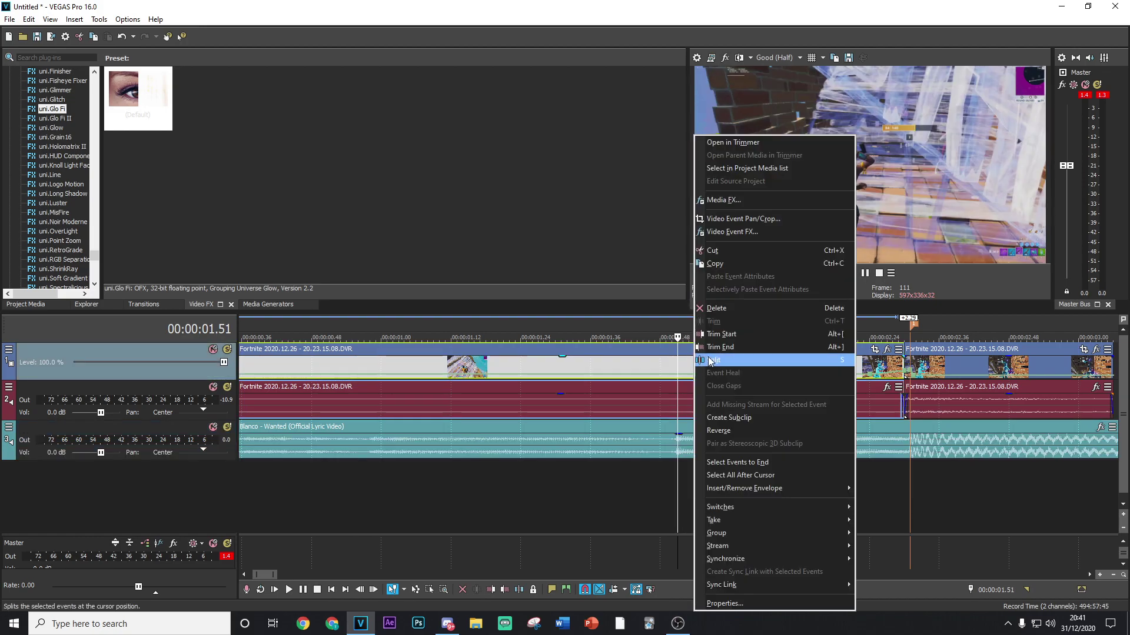
click(697, 360)
right_click(693, 453)
click(715, 376)
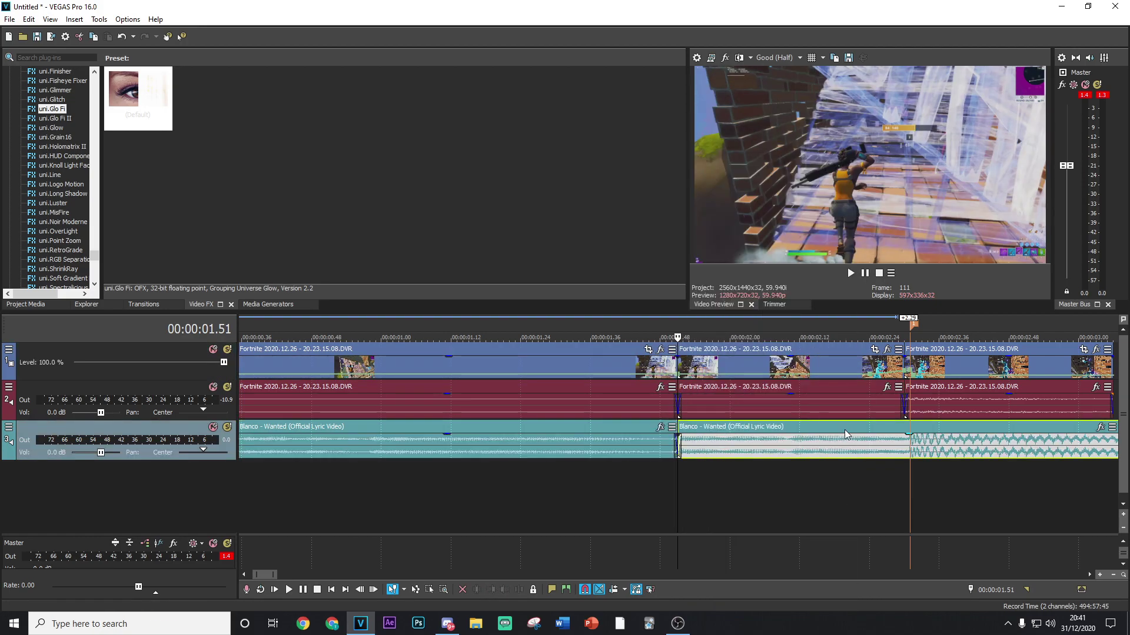
Step: Split the Wanted song again at 00:00:02.30 and select its middle section
click(904, 443)
key(Up)
right_click(725, 406)
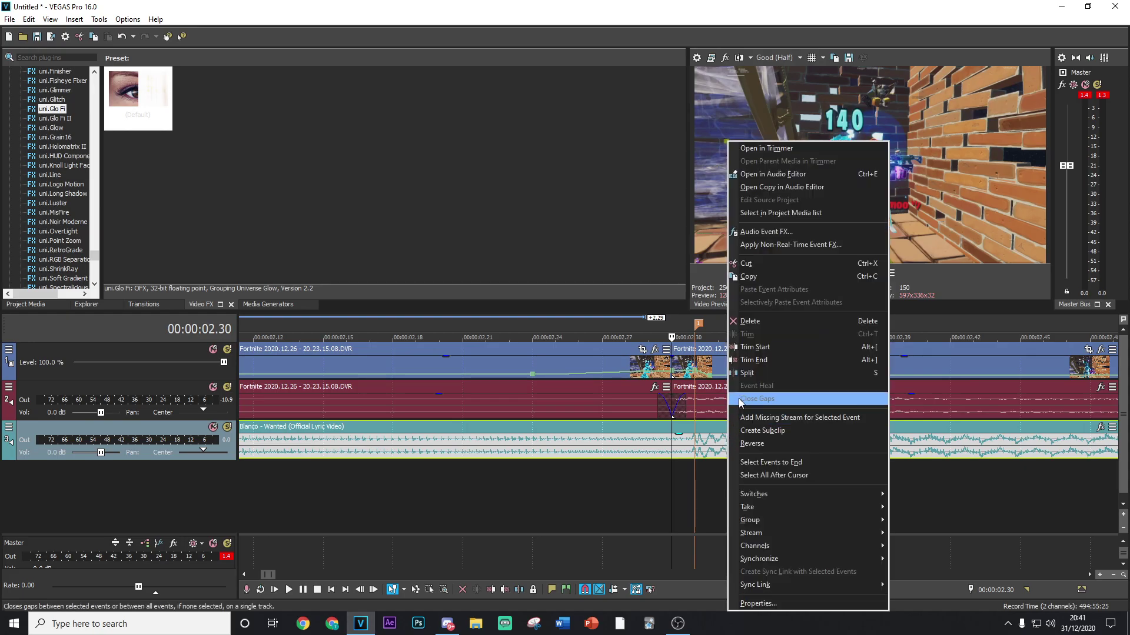
click(735, 393)
scroll(566, 447, down, 5)
click(598, 452)
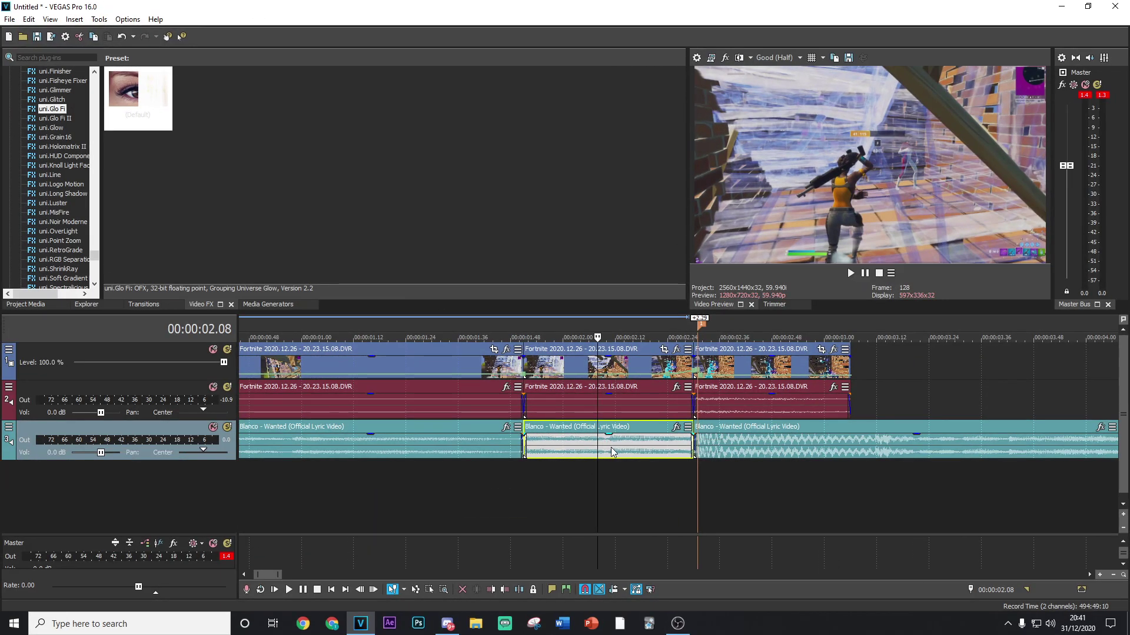
Step: Add a Resonant Filter with the [Sys] Muffler preset (350 Hz low pass) to the middle song section
click(676, 428)
click(444, 277)
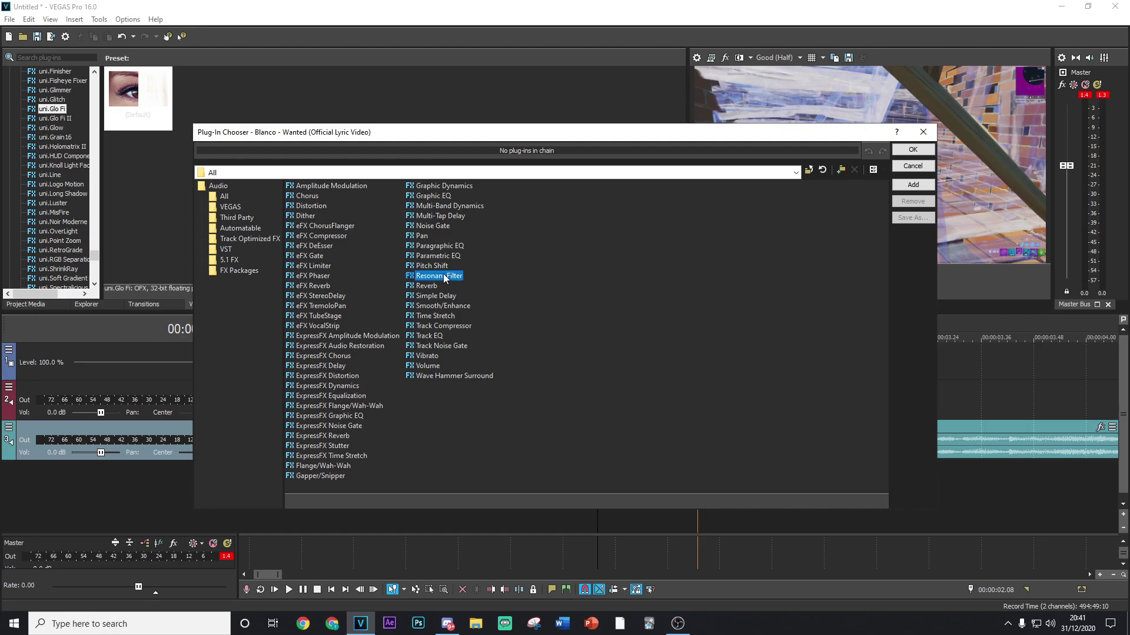
click(913, 150)
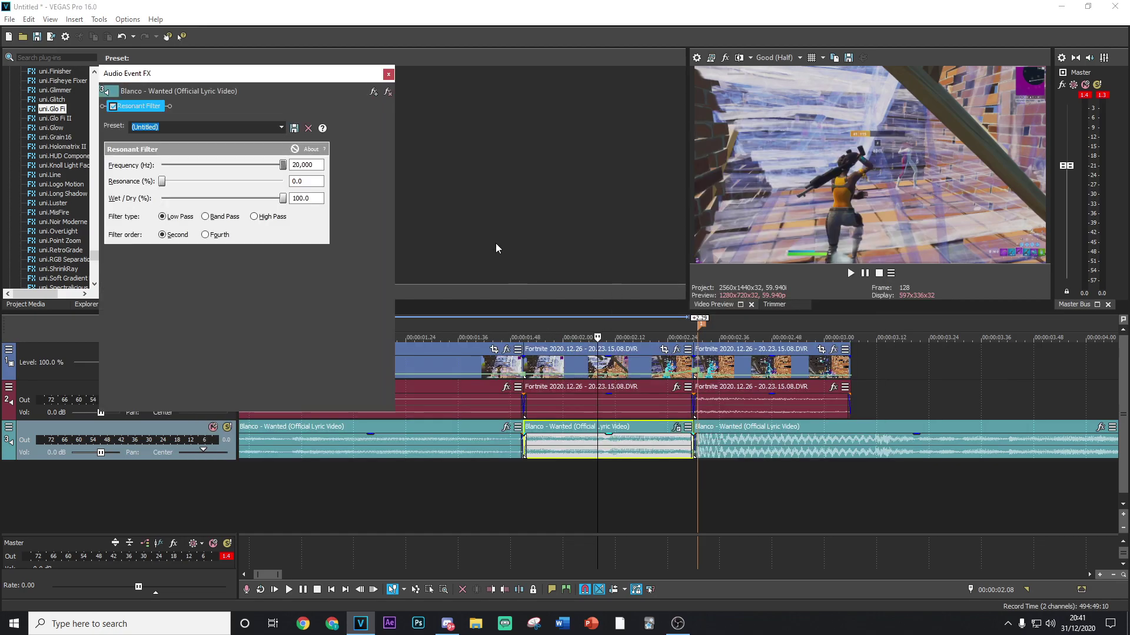
drag(325, 83, 760, 130)
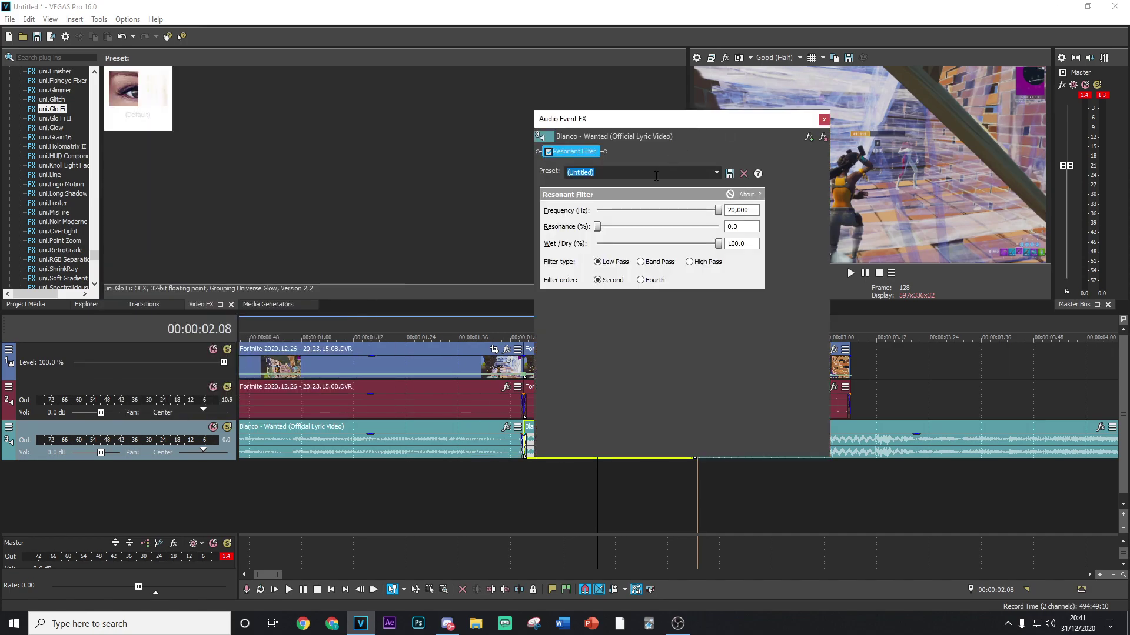
click(716, 171)
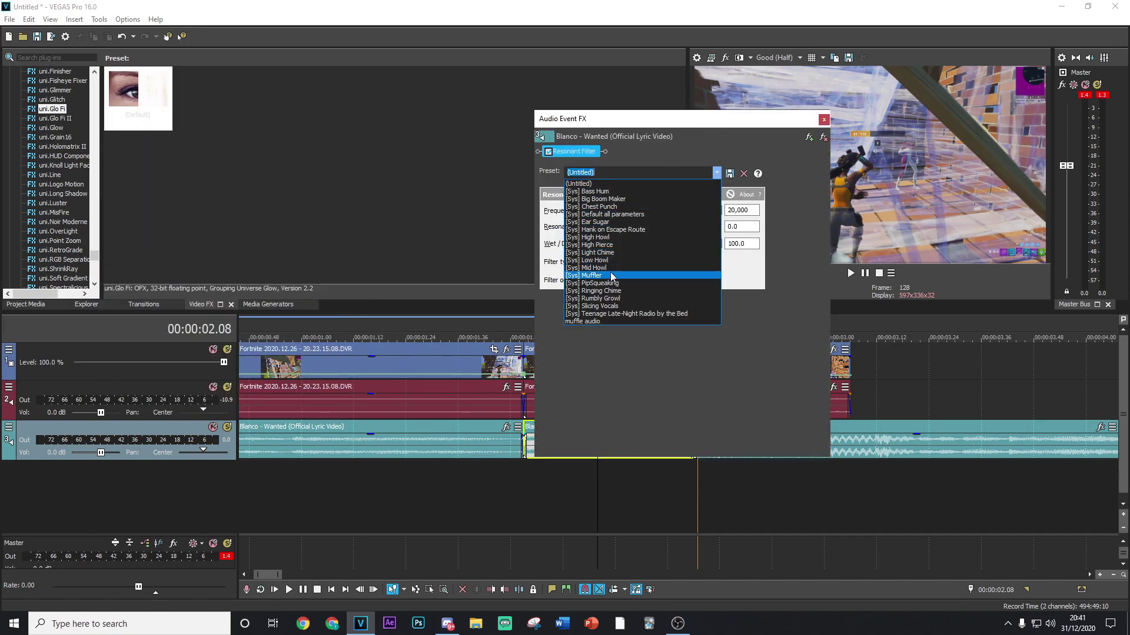
click(611, 274)
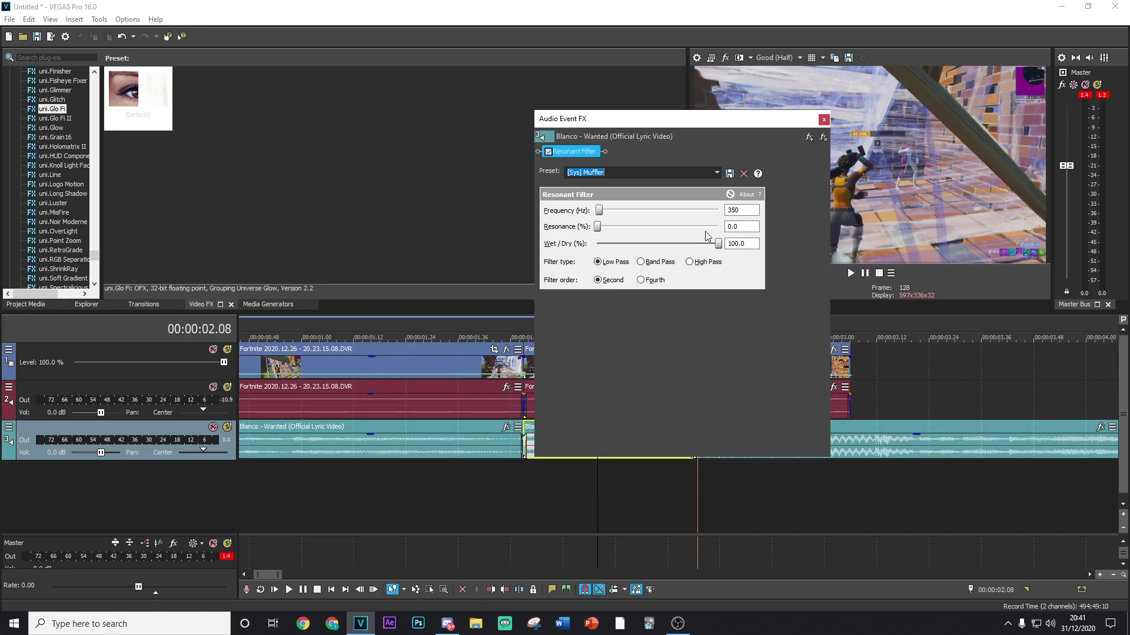
click(823, 120)
drag(561, 494, 602, 502)
click(540, 368)
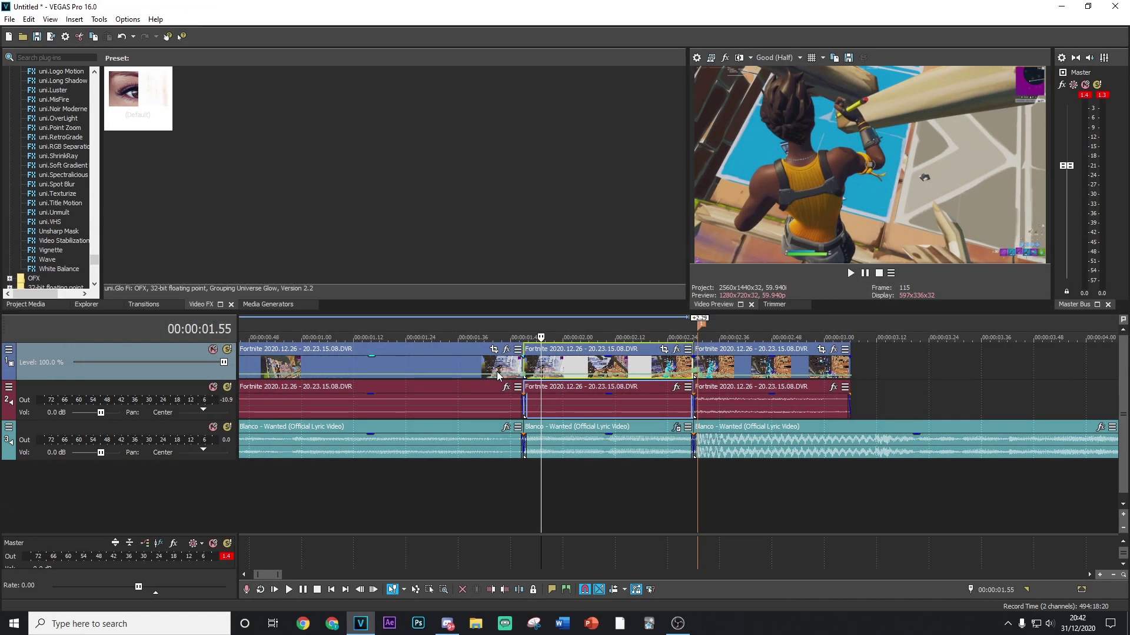
Step: Apply the uni.VHS effect at its Default preset to the first Fortnite clip
click(60, 223)
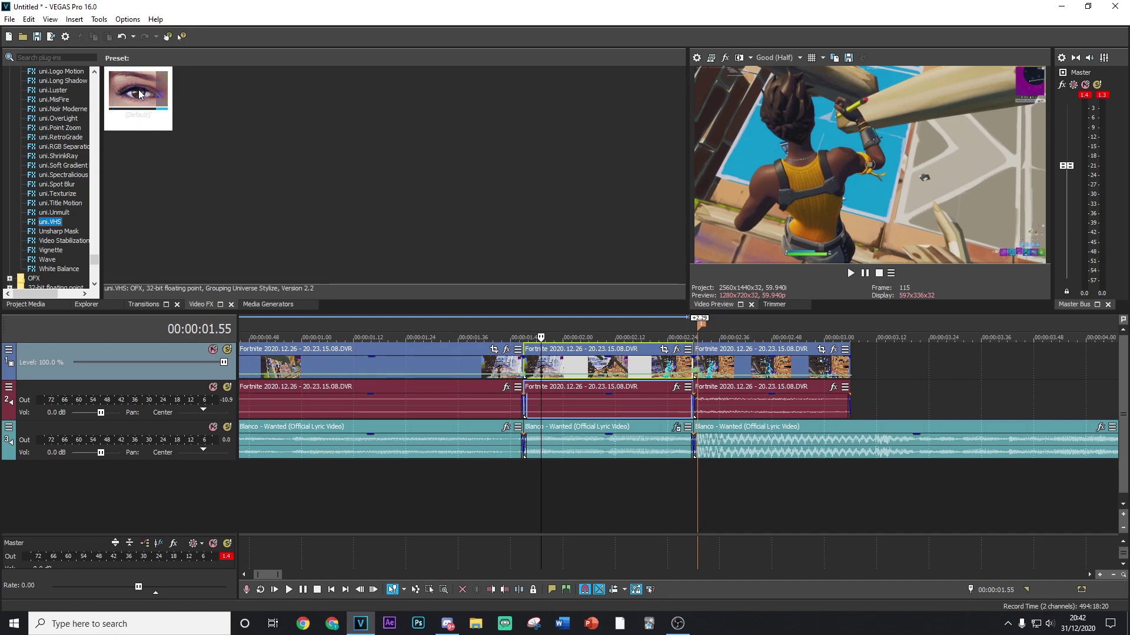
drag(140, 94, 580, 377)
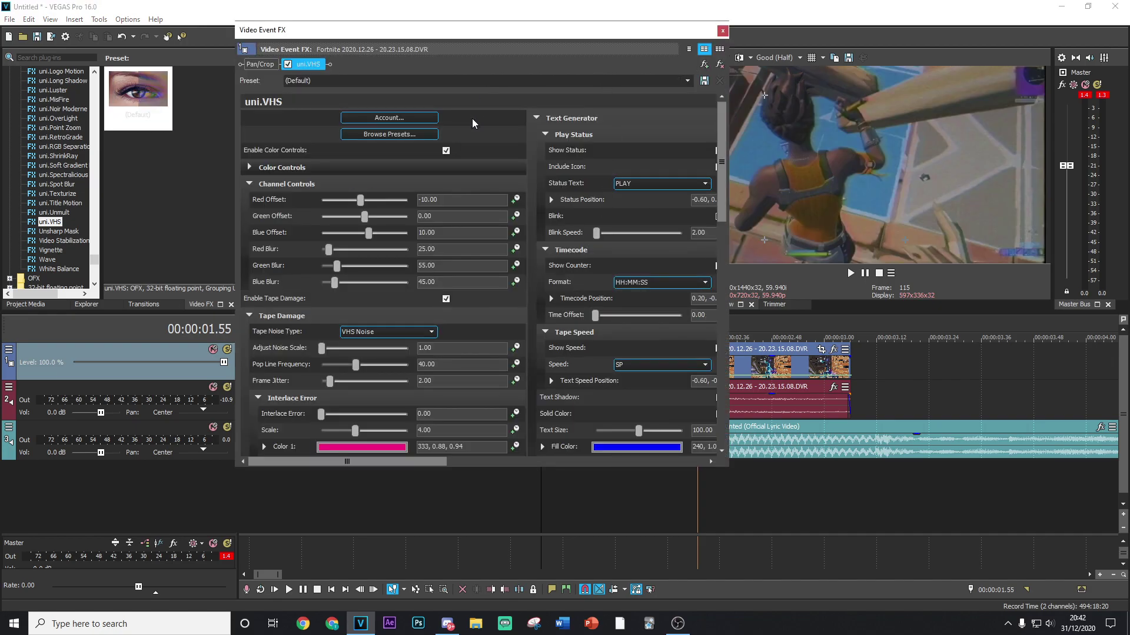
drag(545, 29, 522, 260)
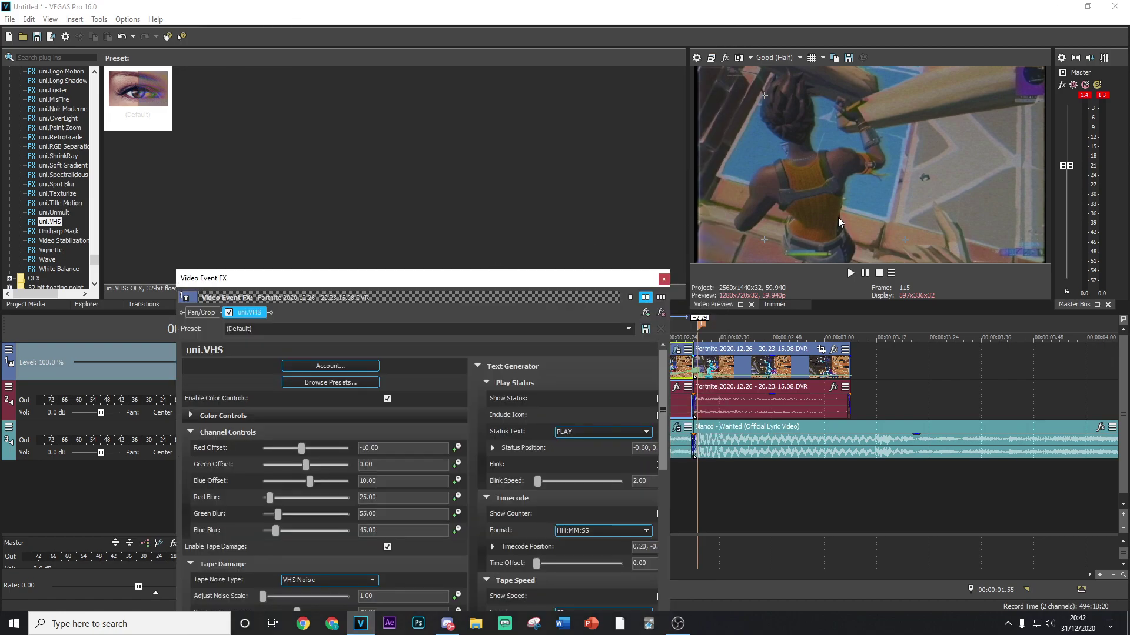
click(664, 279)
Step: Extend the first clip's end into the next clip to form a crossfade and play it back
click(524, 375)
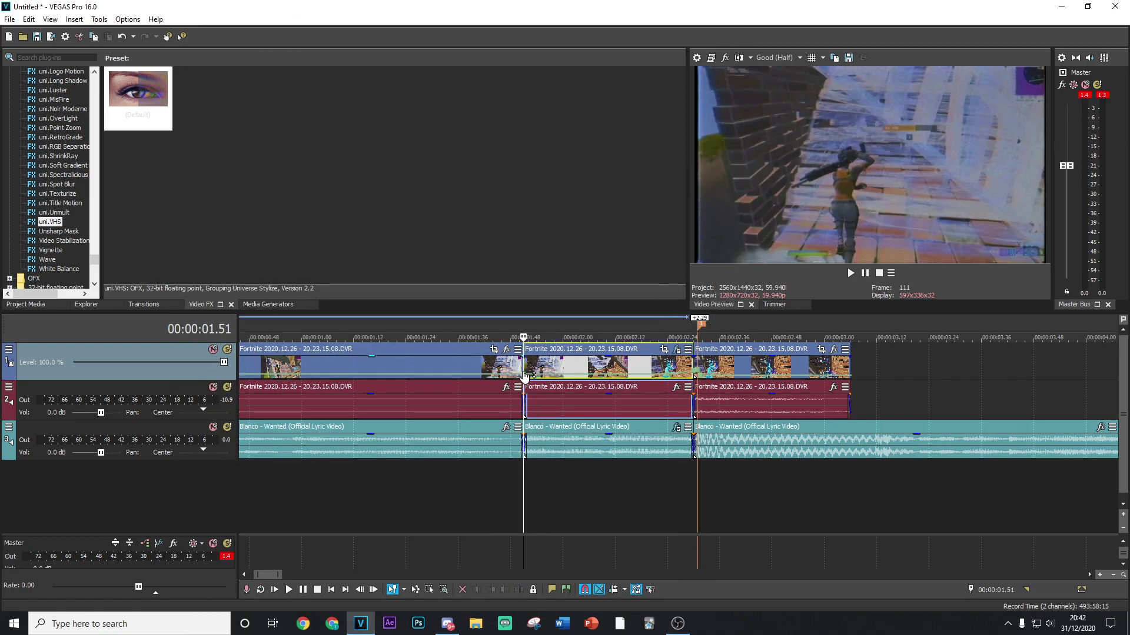
scroll(523, 374, up, 2)
click(643, 365)
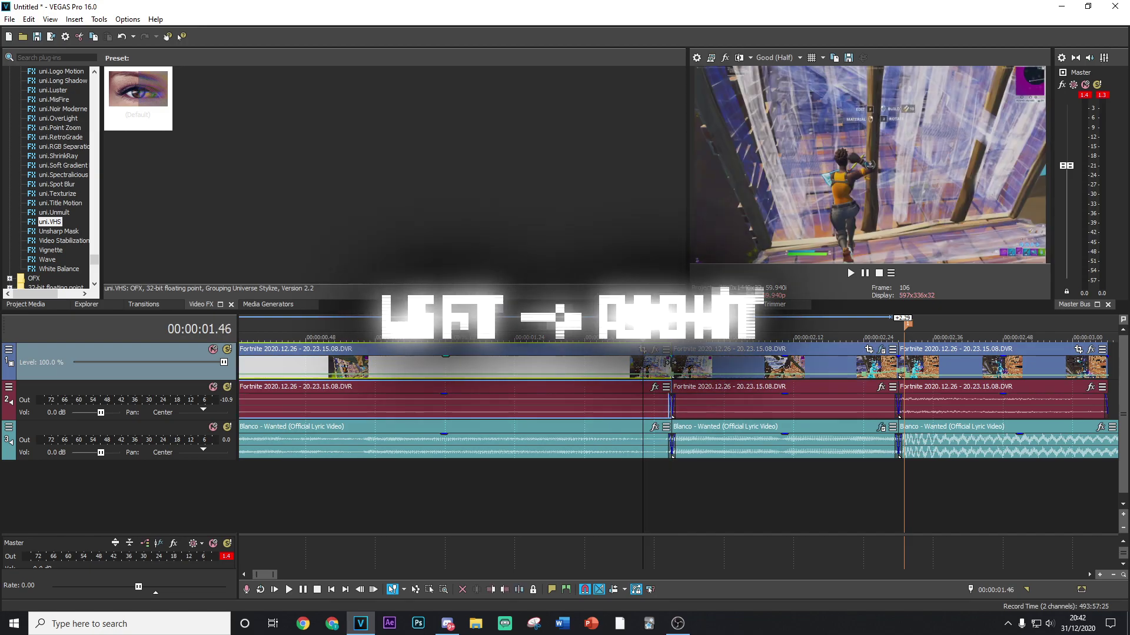
drag(669, 362, 712, 363)
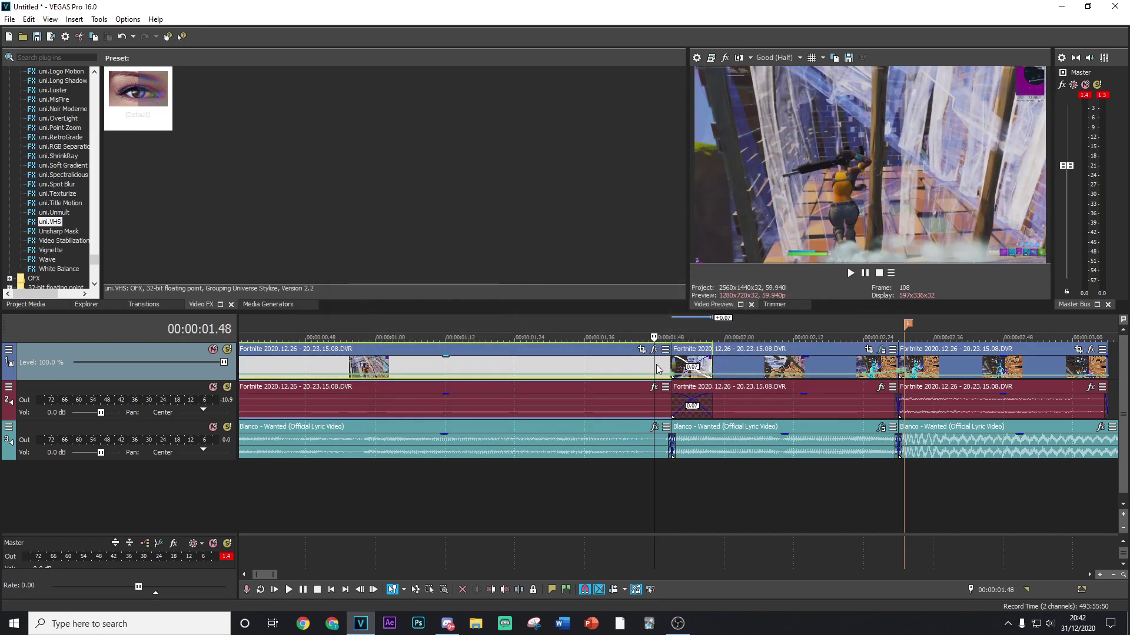
key(space)
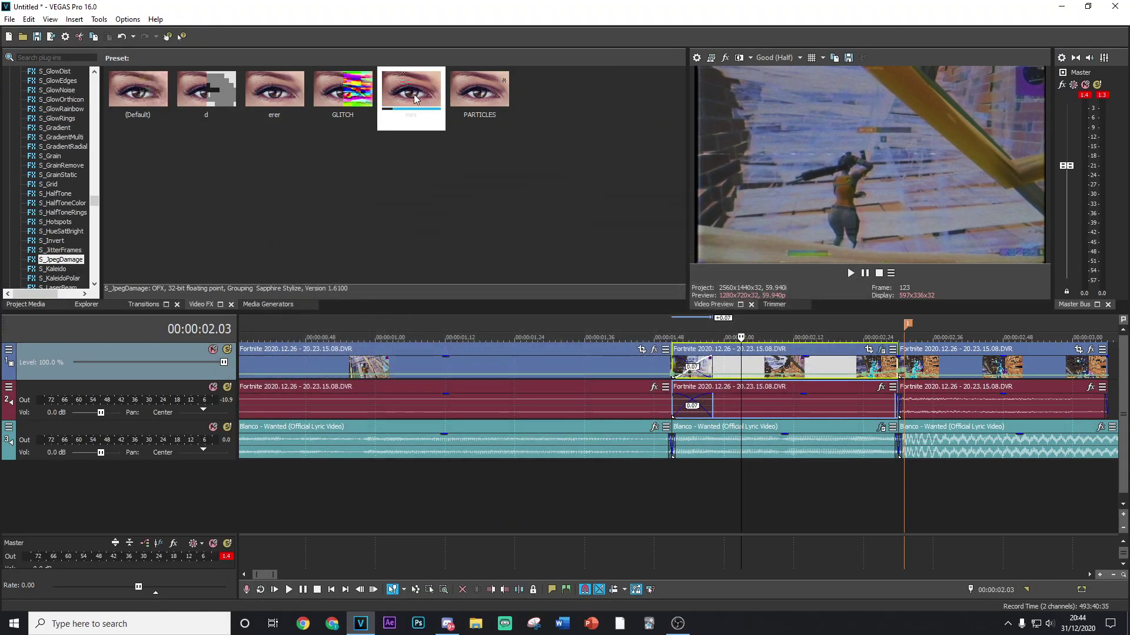
Step: Add the S_JpegDamage 'mini' preset to the second Fortnite clip and play through the transition
drag(408, 93, 770, 366)
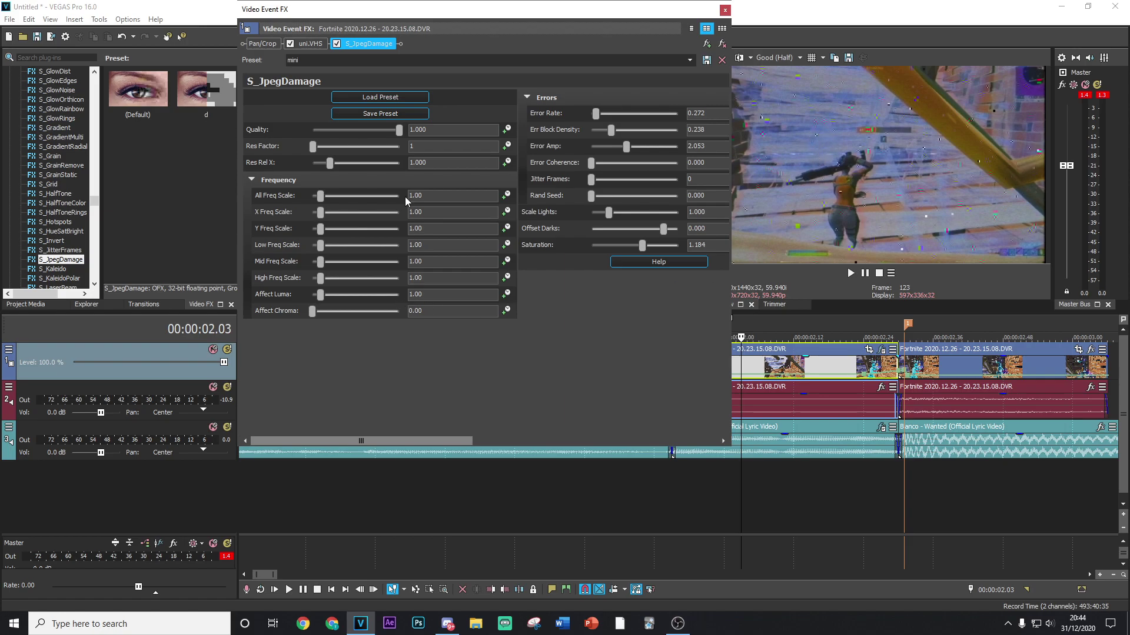
drag(380, 439, 593, 134)
click(724, 11)
click(656, 368)
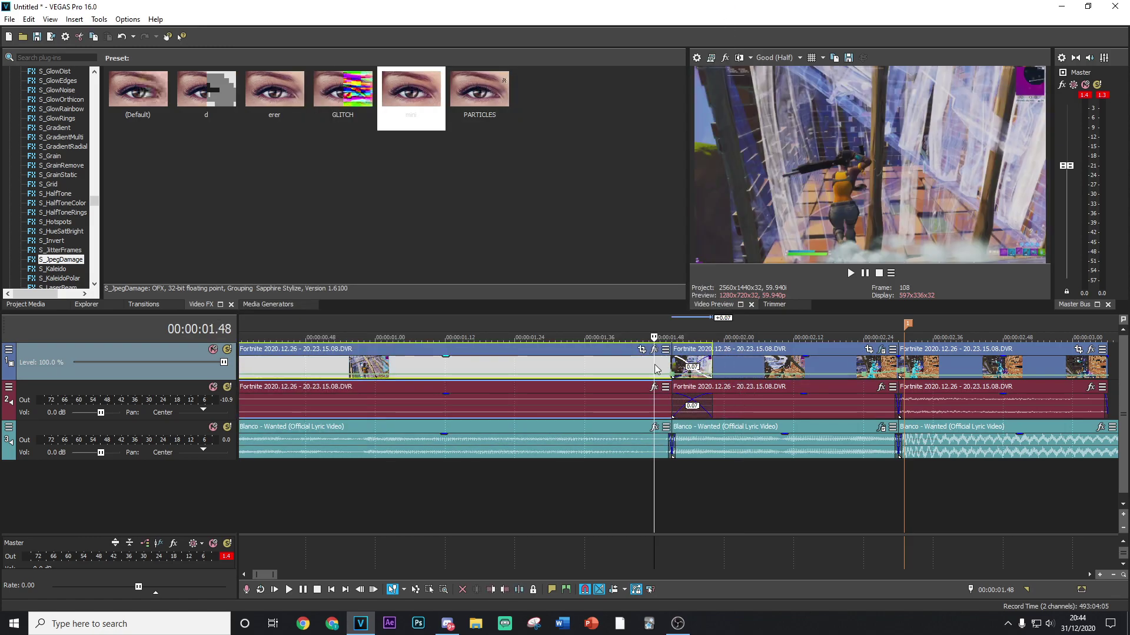
key(space)
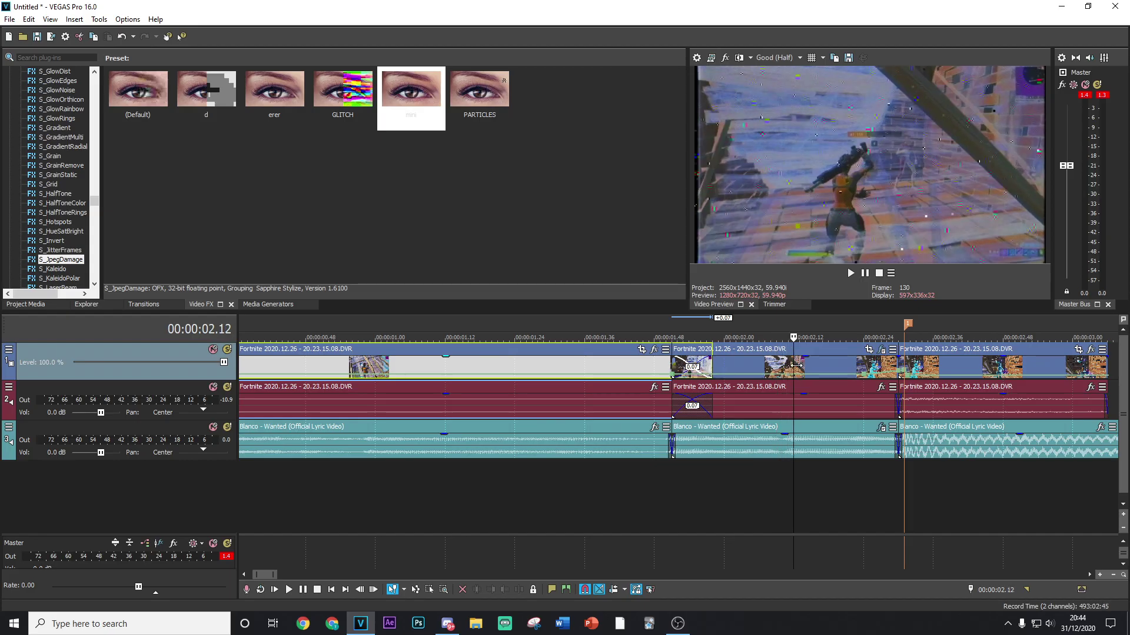
click(772, 371)
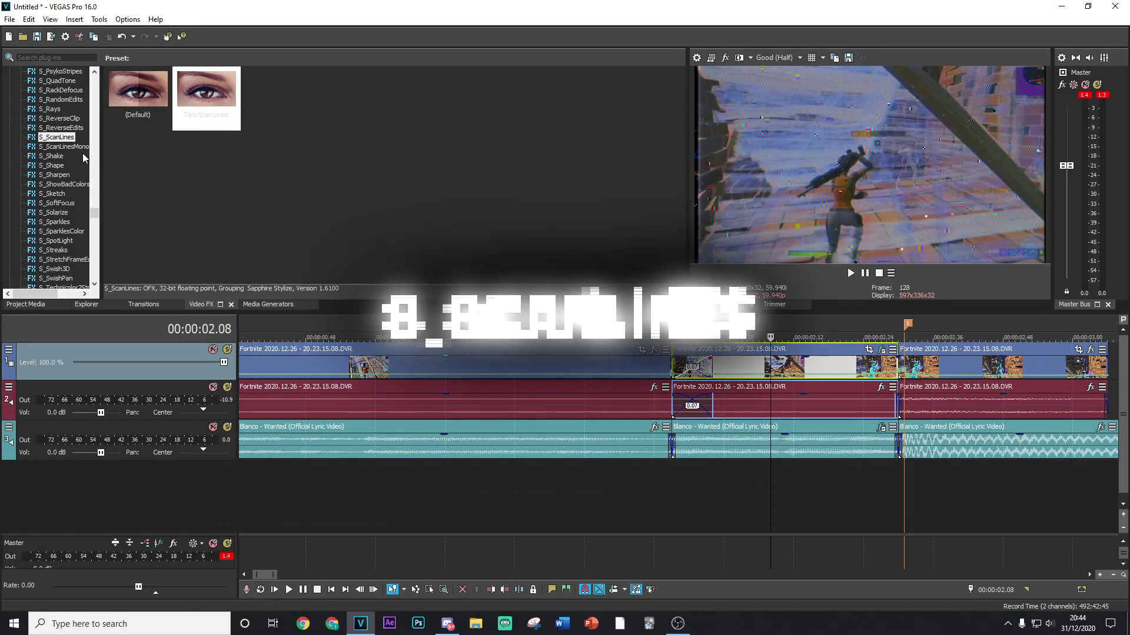
Step: Apply the S_ScanLines 'Taro Scan Lines' preset and animate Lines Frequency starting at 1
drag(217, 100, 437, 280)
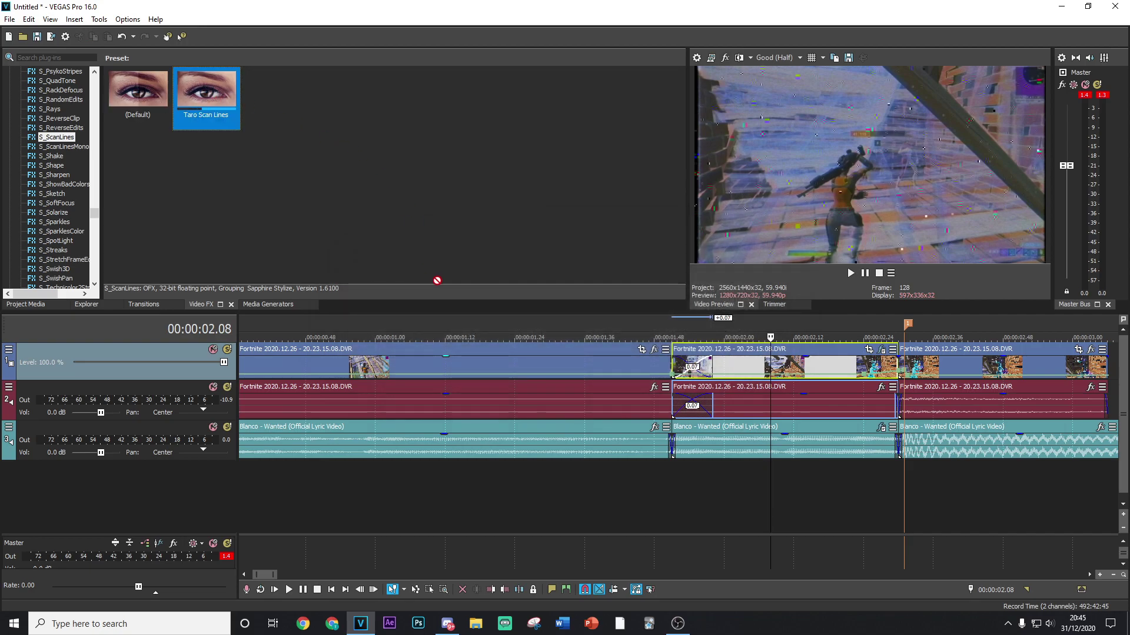
drag(563, 316, 758, 362)
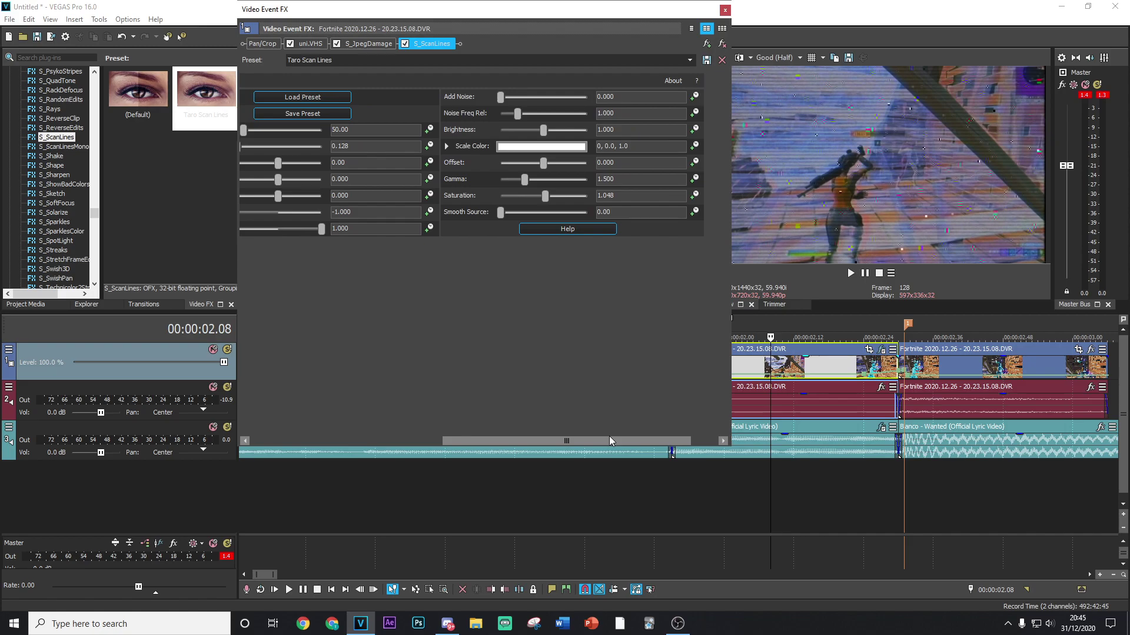
double_click(412, 130)
text(1)
key(Return)
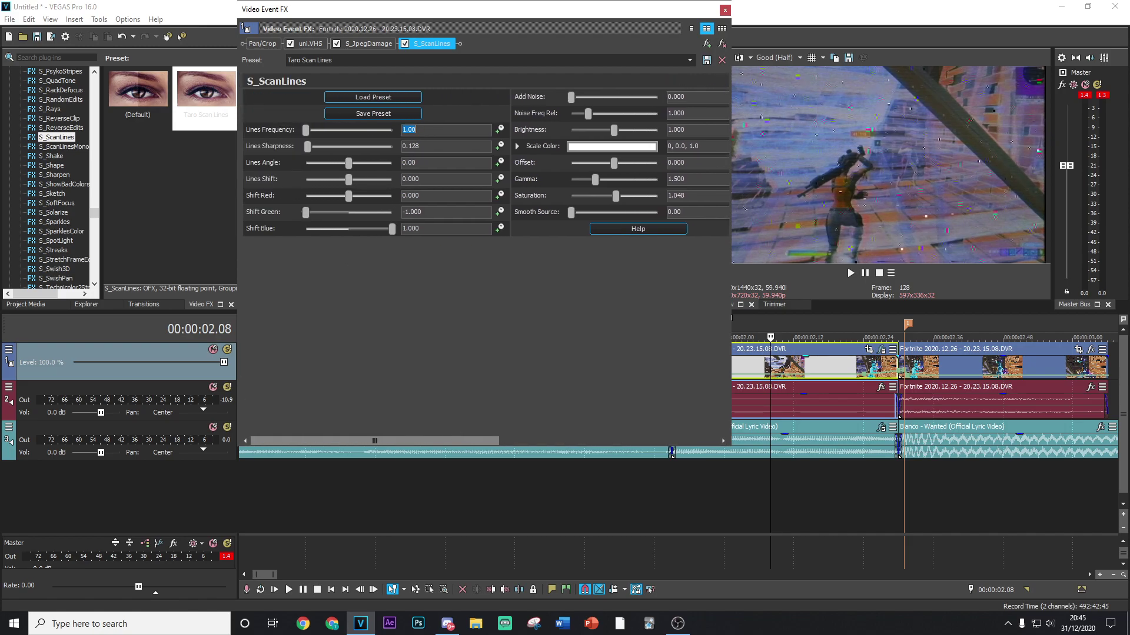
click(499, 129)
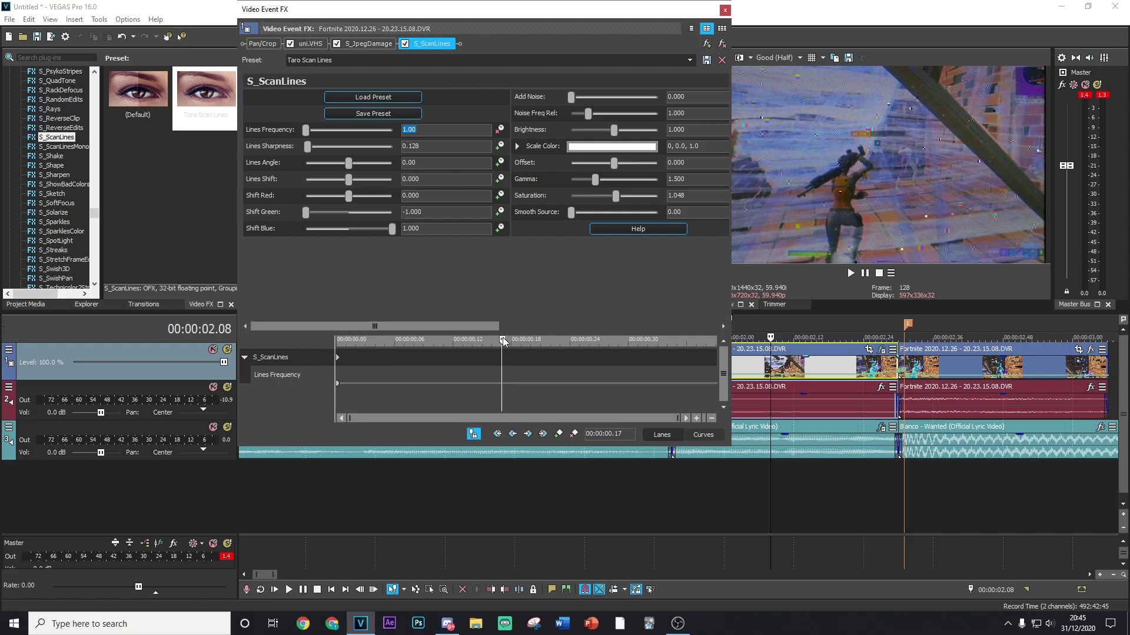
Step: Keyframe Lines Frequency to 50 at the clip's end
drag(501, 339, 716, 341)
click(451, 134)
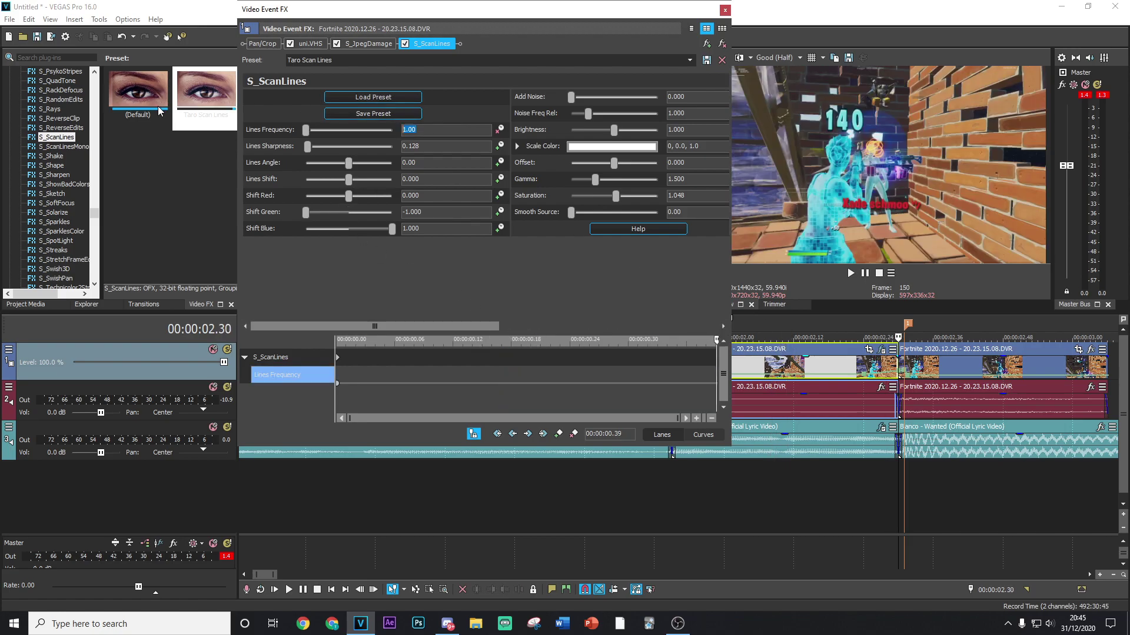
text(50)
key(Return)
click(725, 10)
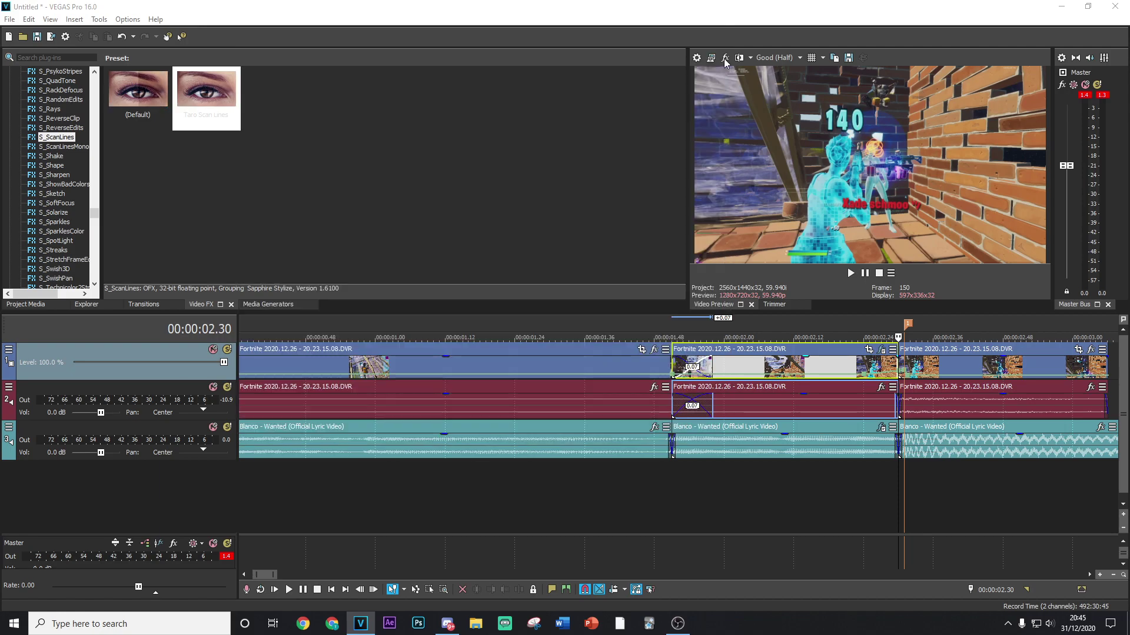
click(668, 488)
Step: Preview the scan-line build-up, then park the playhead at about 00:00:02.30 after the kill
drag(664, 488, 898, 435)
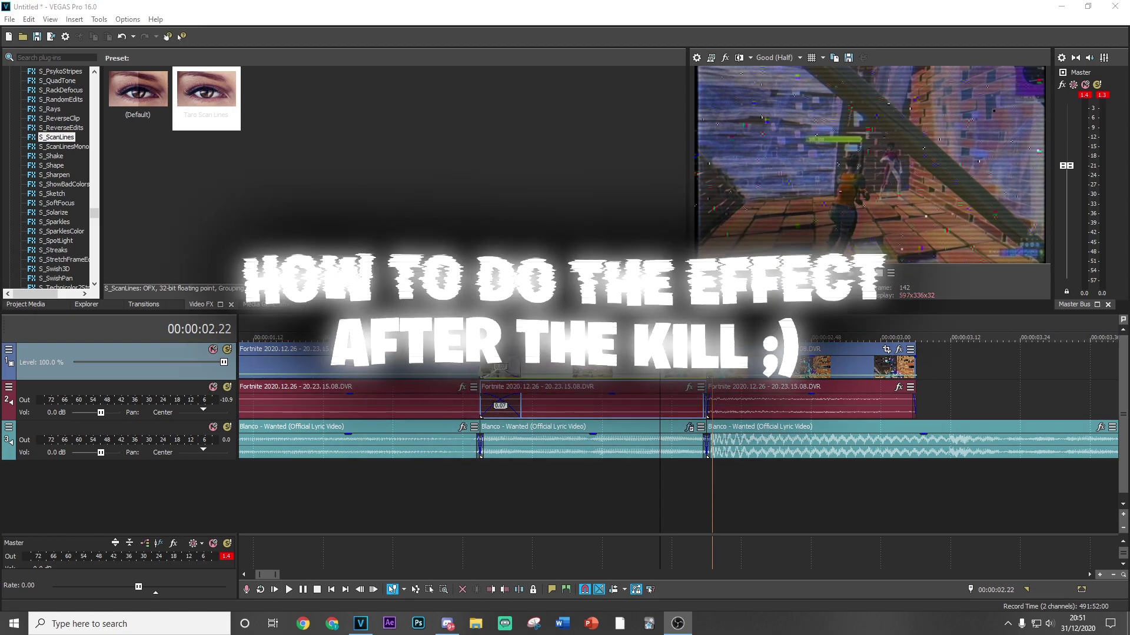
click(702, 478)
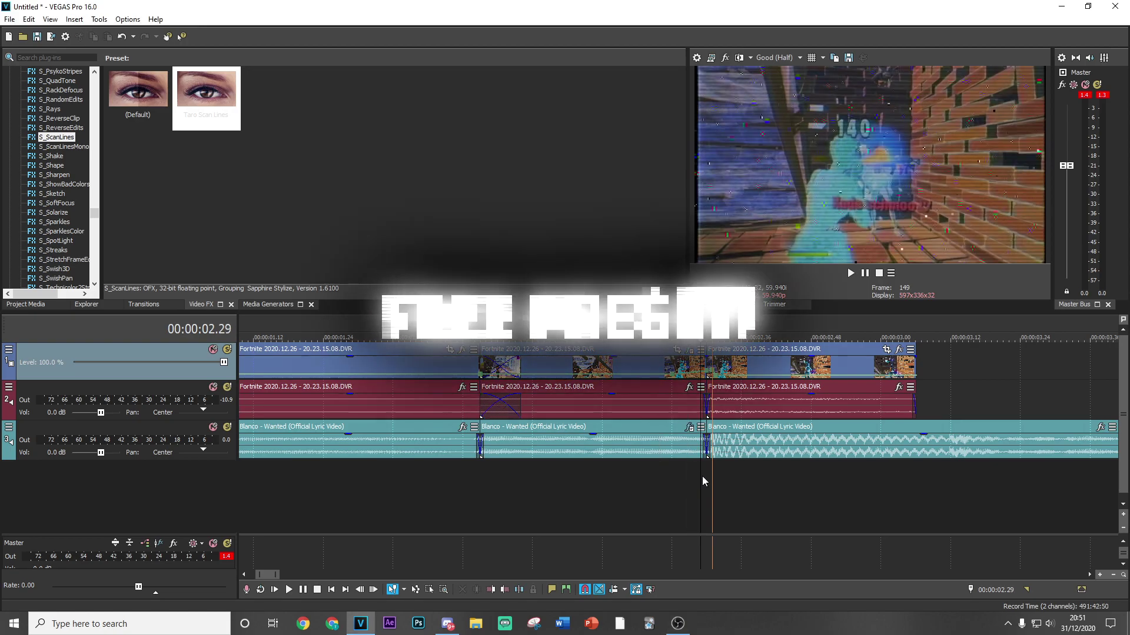
click(707, 483)
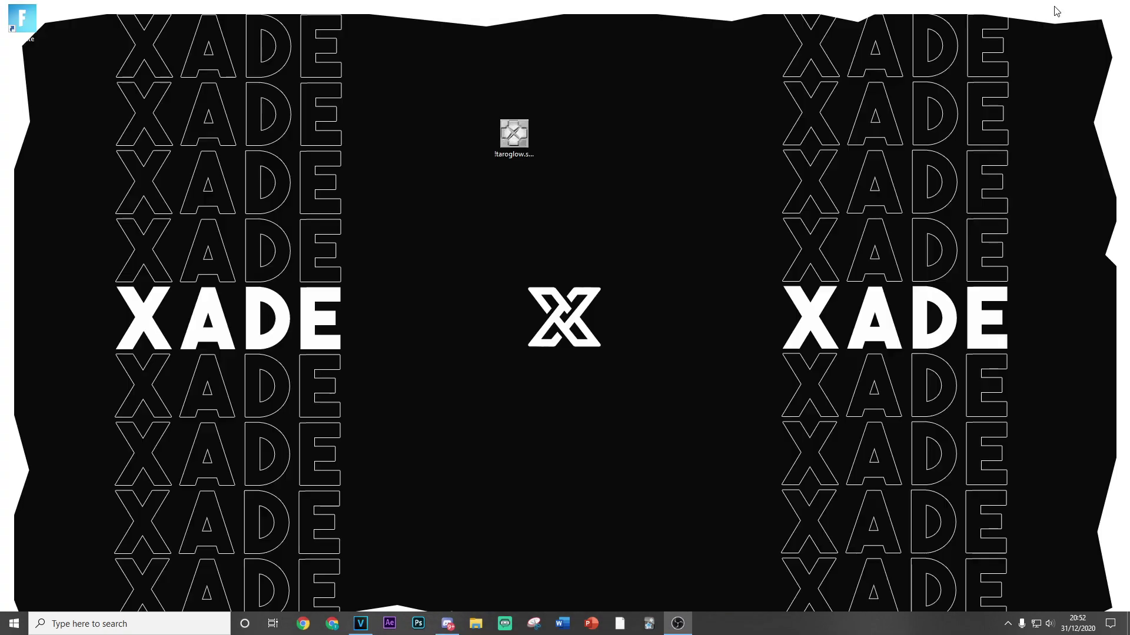
Step: Load the desktop file !taroglow.sfpreset into Sony Preset Manager 2.0
click(517, 140)
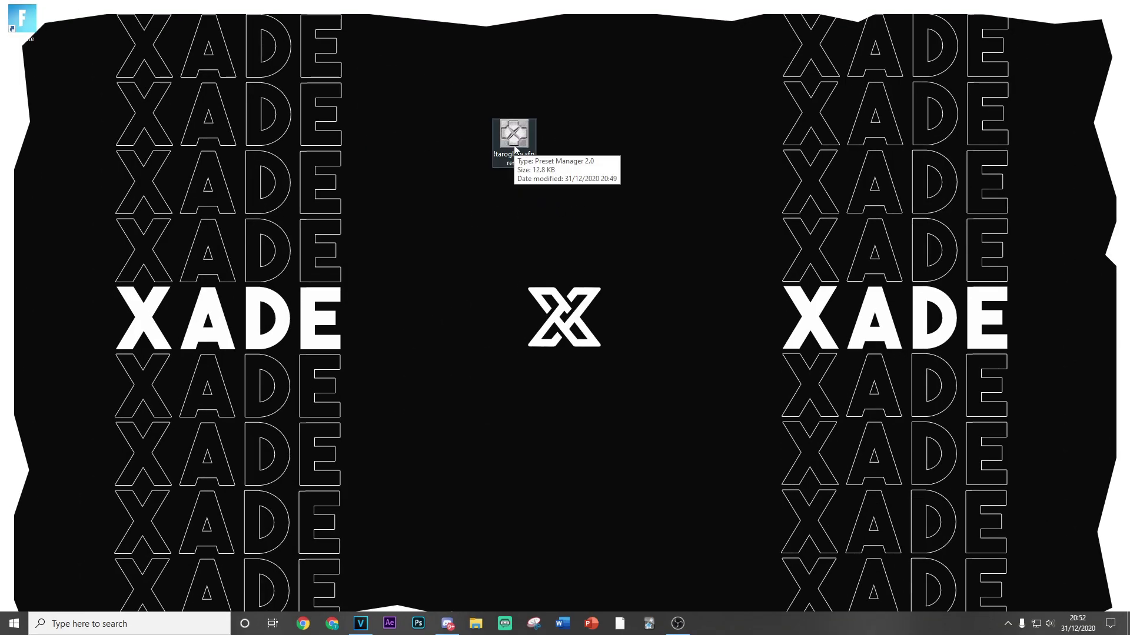
double_click(515, 137)
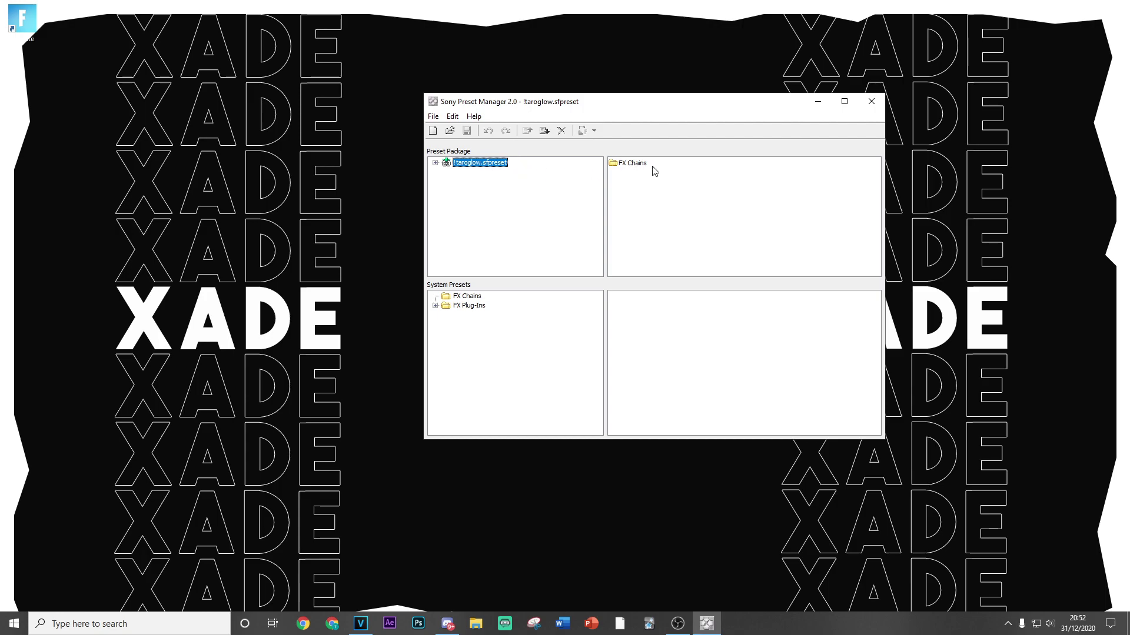
Step: Copy the !taroglow chain from FX Chains into System Presets, dismiss the overwrite prompt, and close the manager
double_click(631, 164)
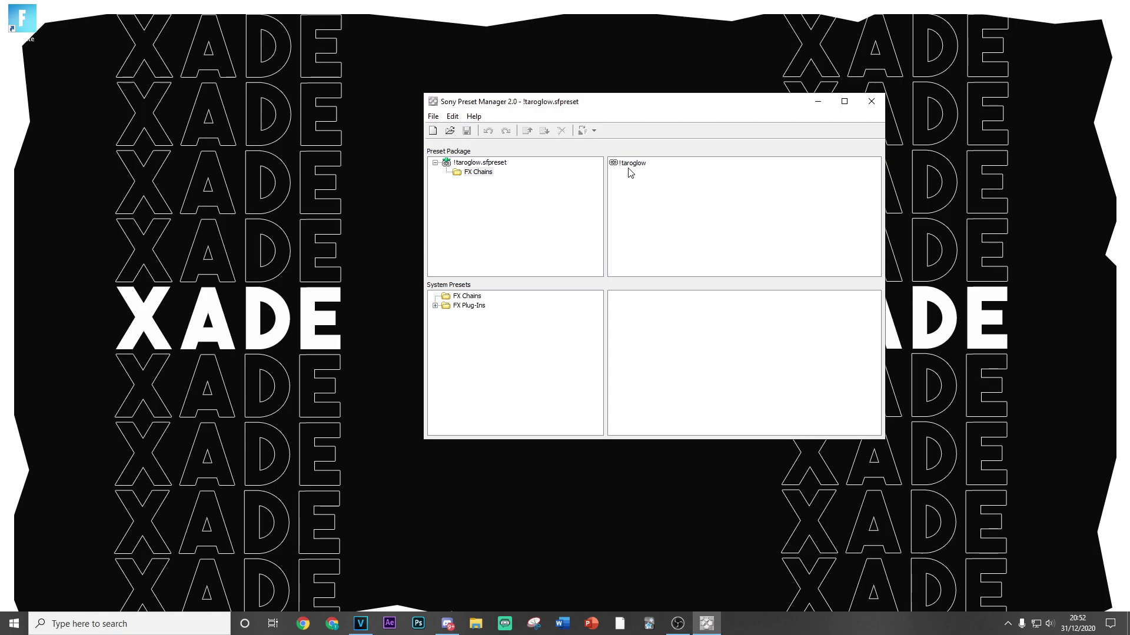
drag(630, 164, 652, 335)
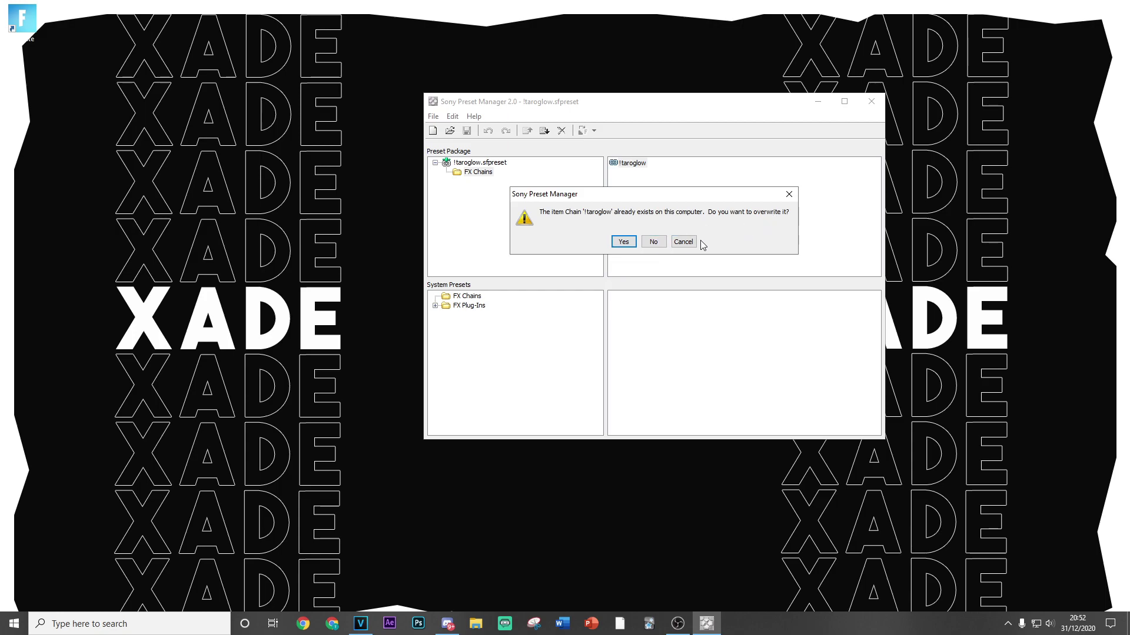
click(789, 195)
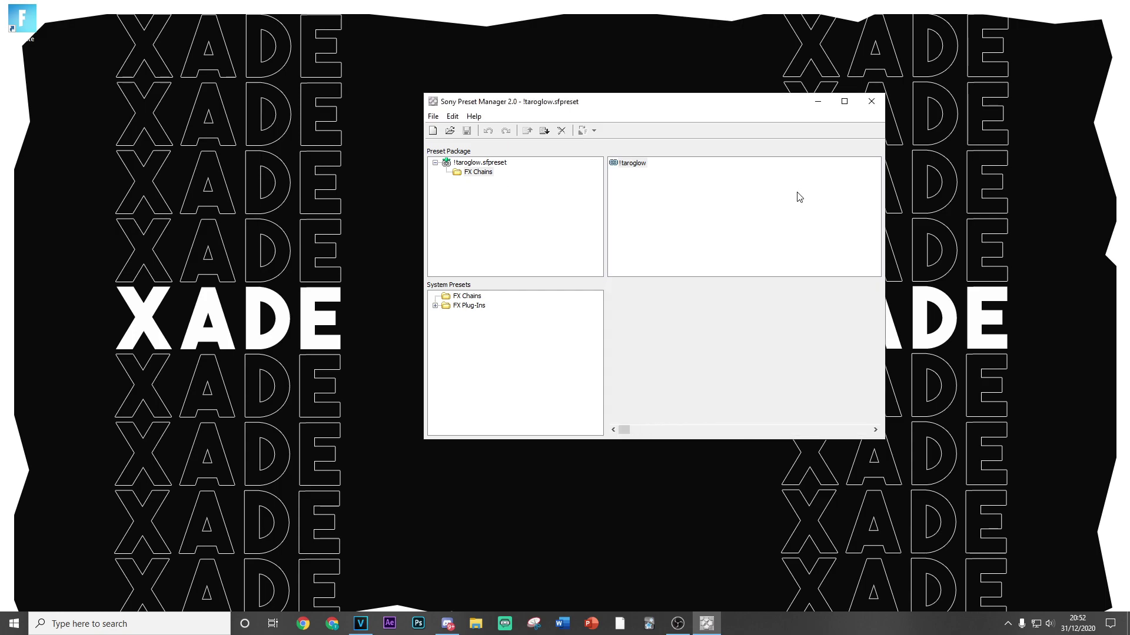
click(871, 101)
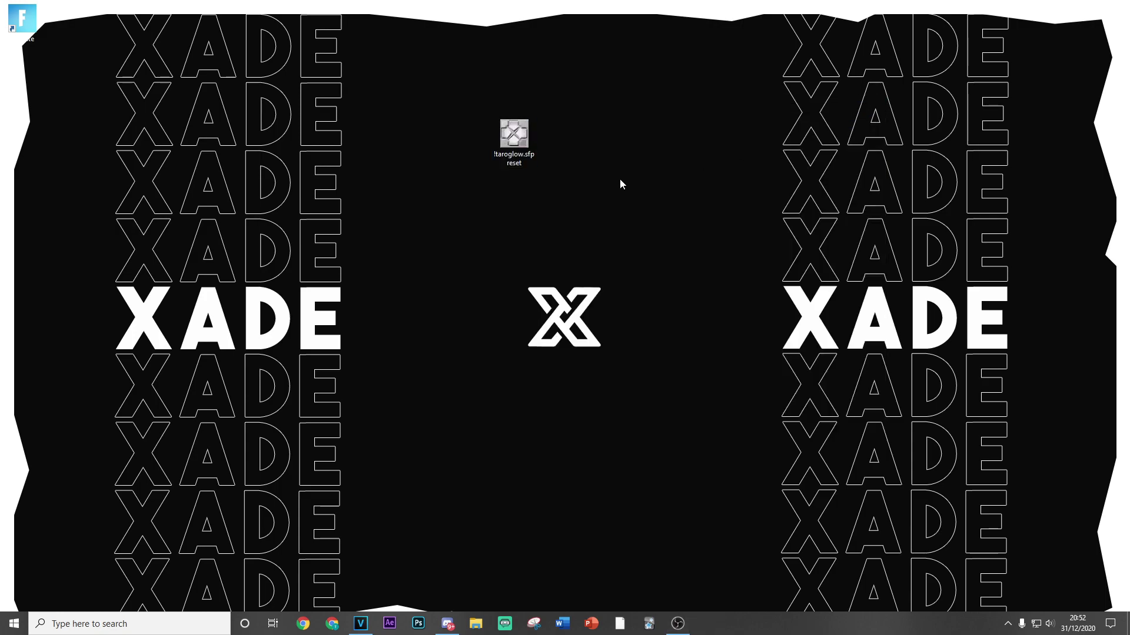
Step: Restore VEGAS Pro and add the !taroglow FX chain to the clip after the kill
click(360, 623)
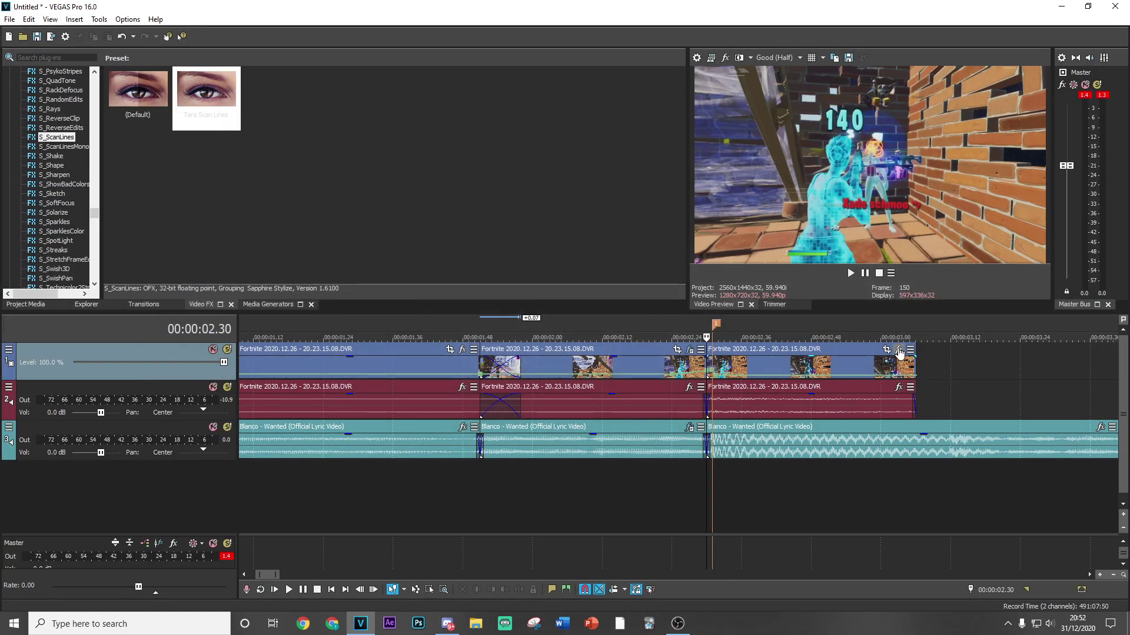
click(898, 352)
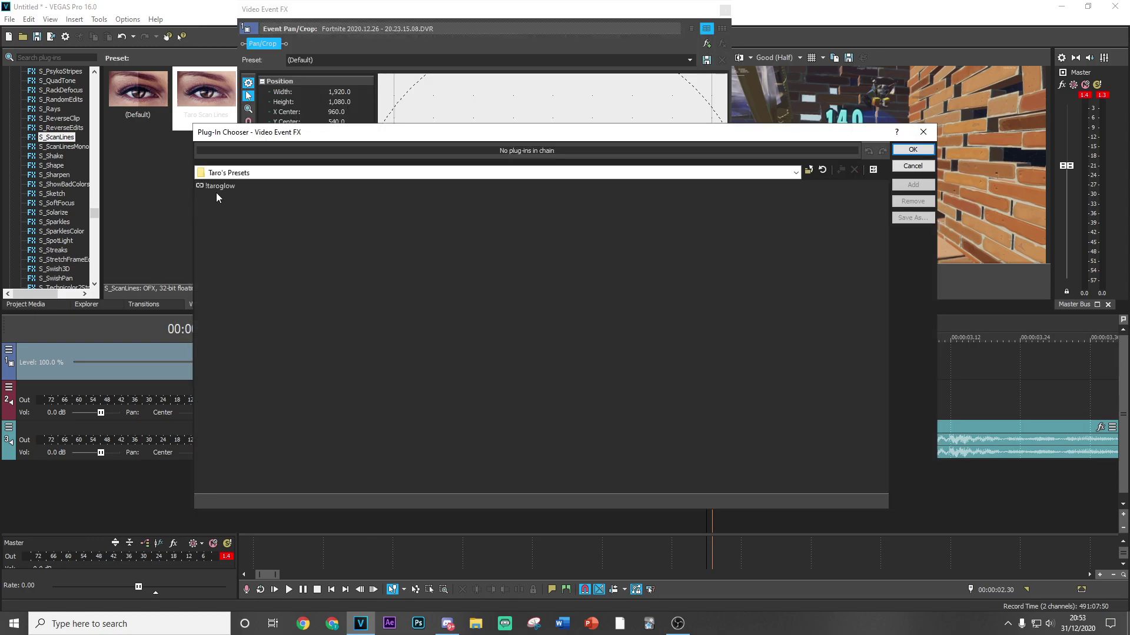
click(219, 186)
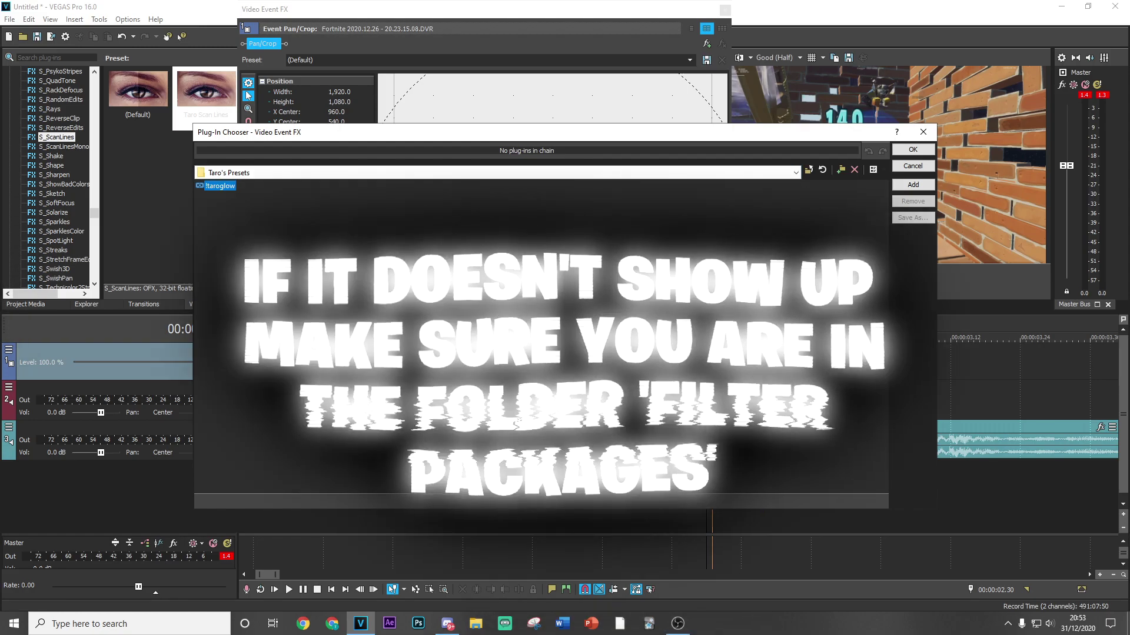
click(259, 219)
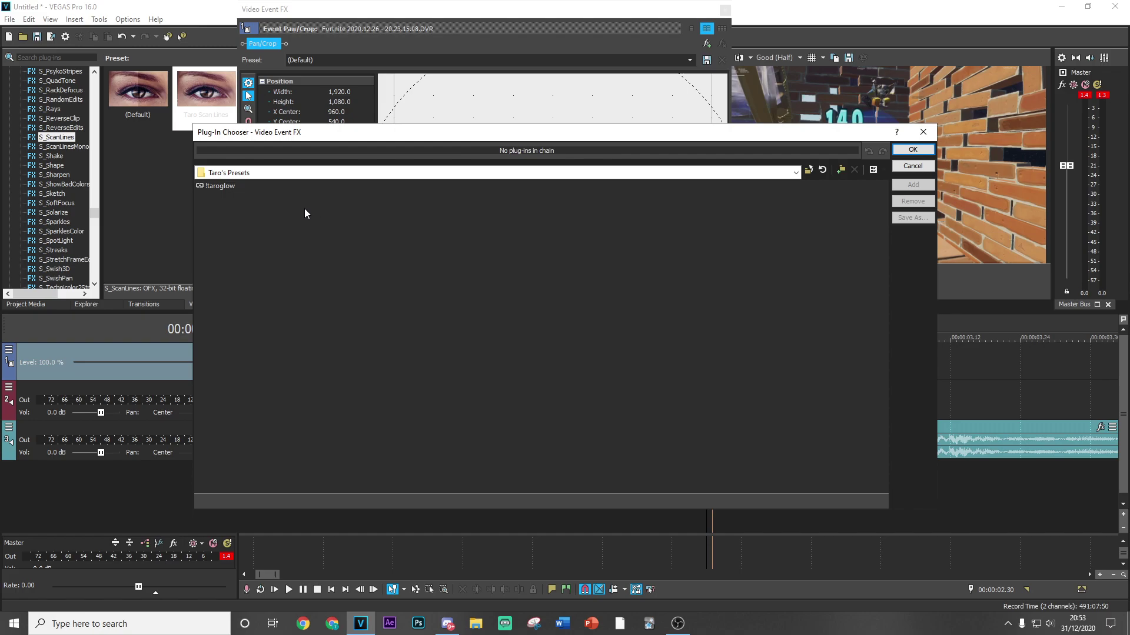
click(220, 186)
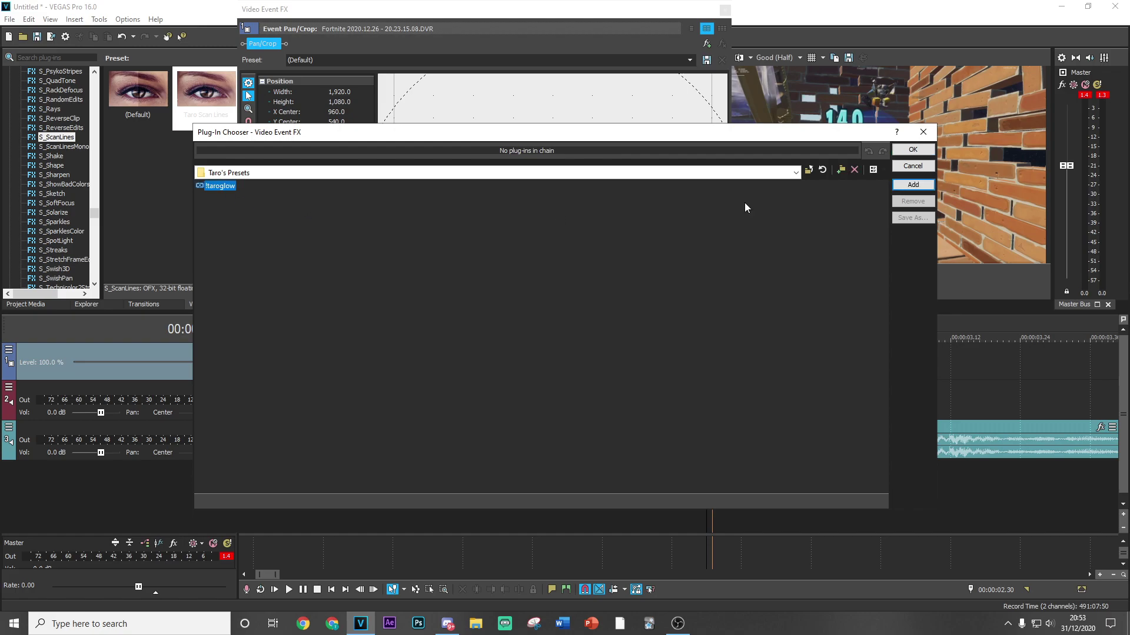
click(911, 150)
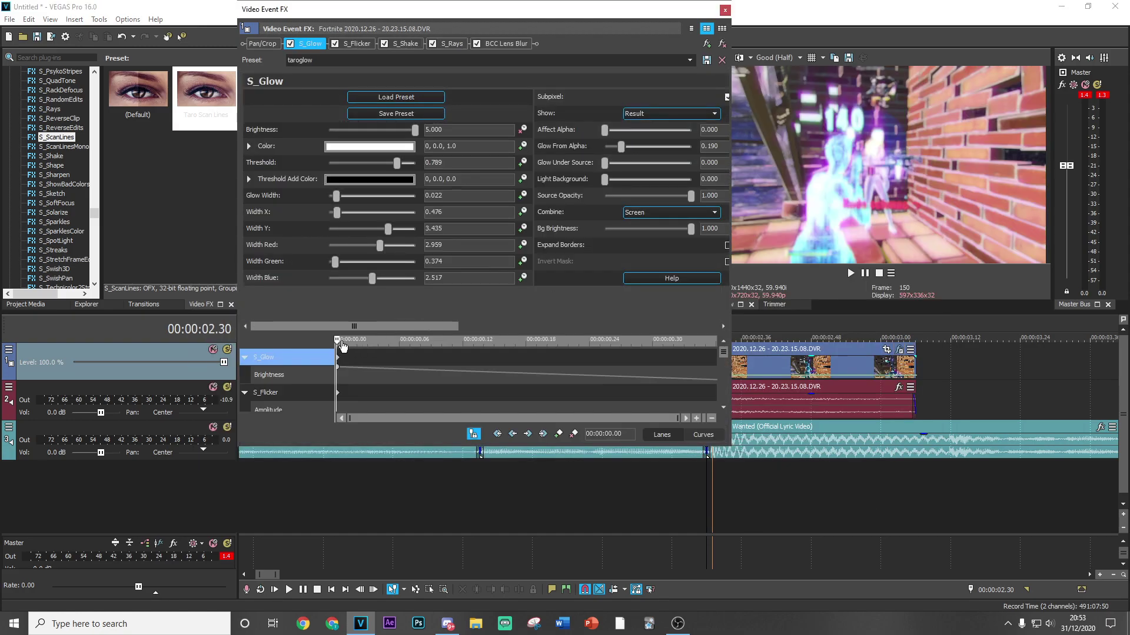
Step: Review the S_Flicker, S_Rays, BCC Lens Blur and S_Glow settings and preview the glow animation
click(342, 47)
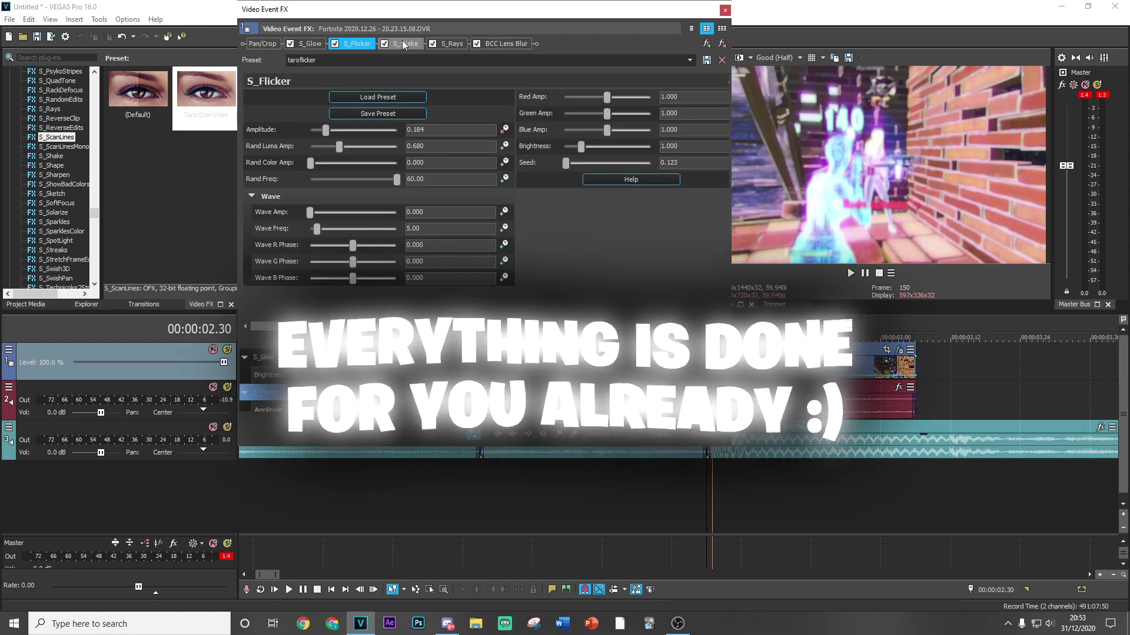
click(442, 45)
click(492, 43)
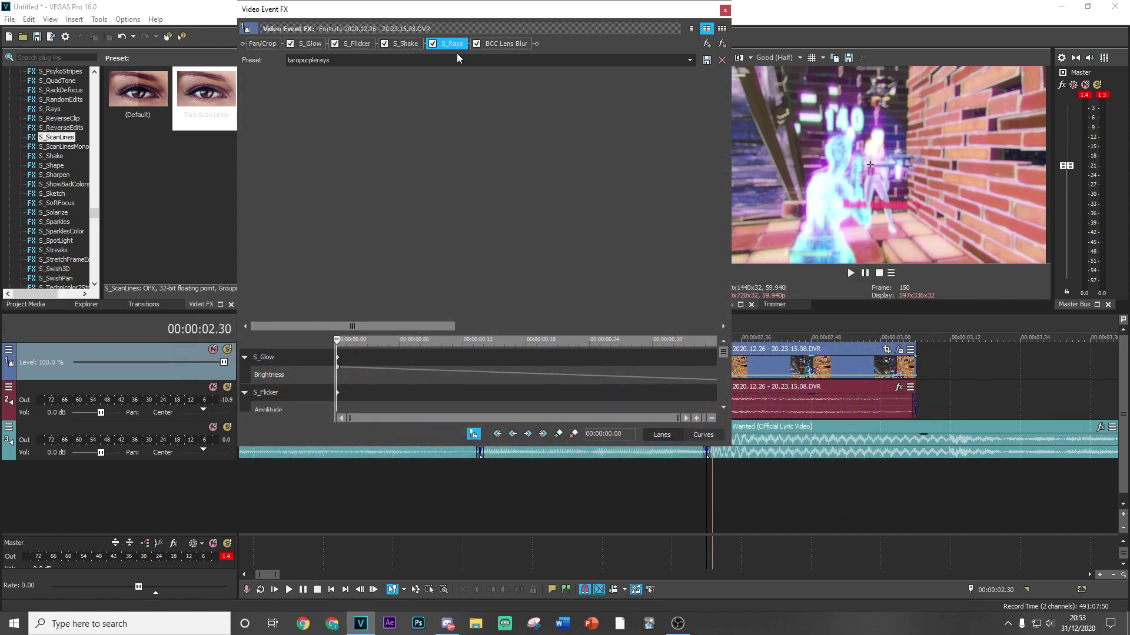
click(312, 44)
drag(338, 340, 610, 356)
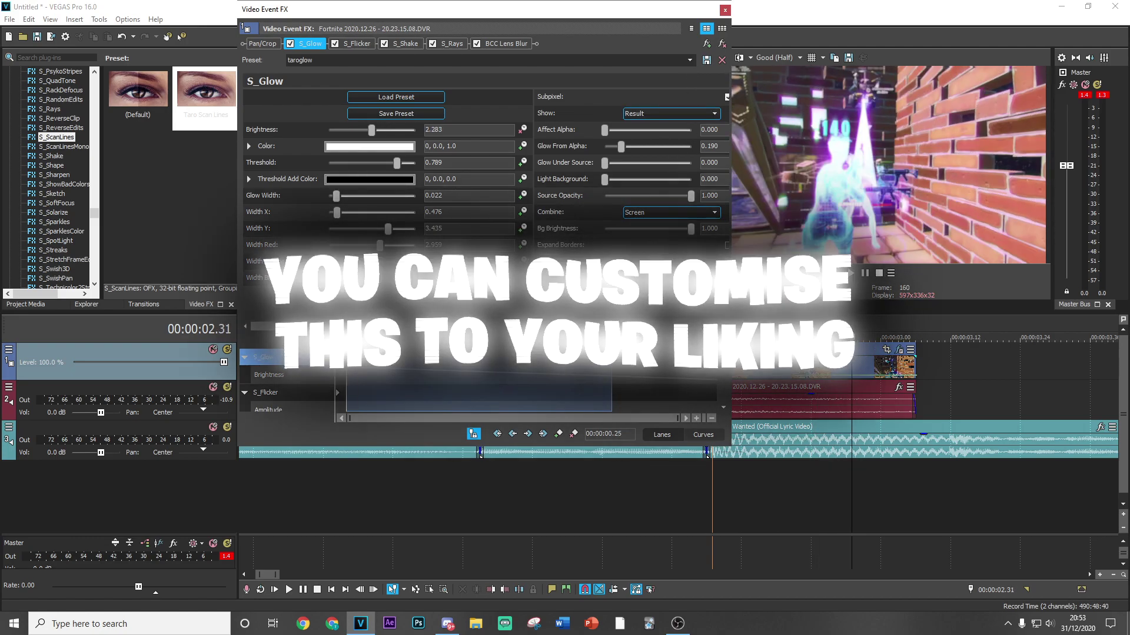
click(338, 353)
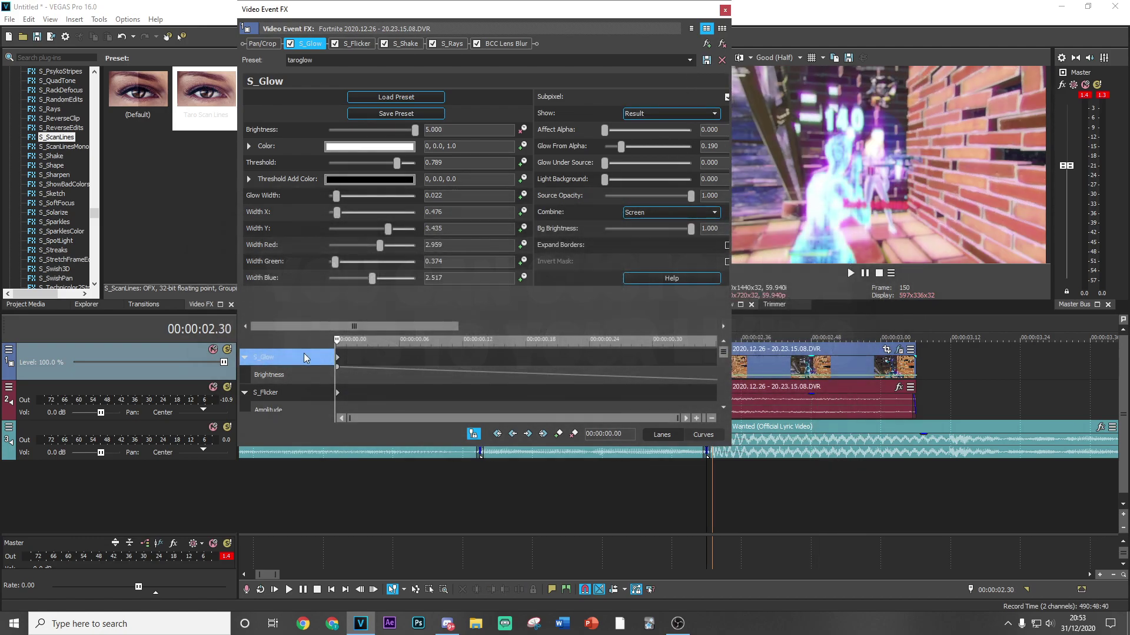
Step: Change the S_Glow colour from white and the S_Rays colour from purple to red
click(377, 148)
drag(383, 189, 423, 162)
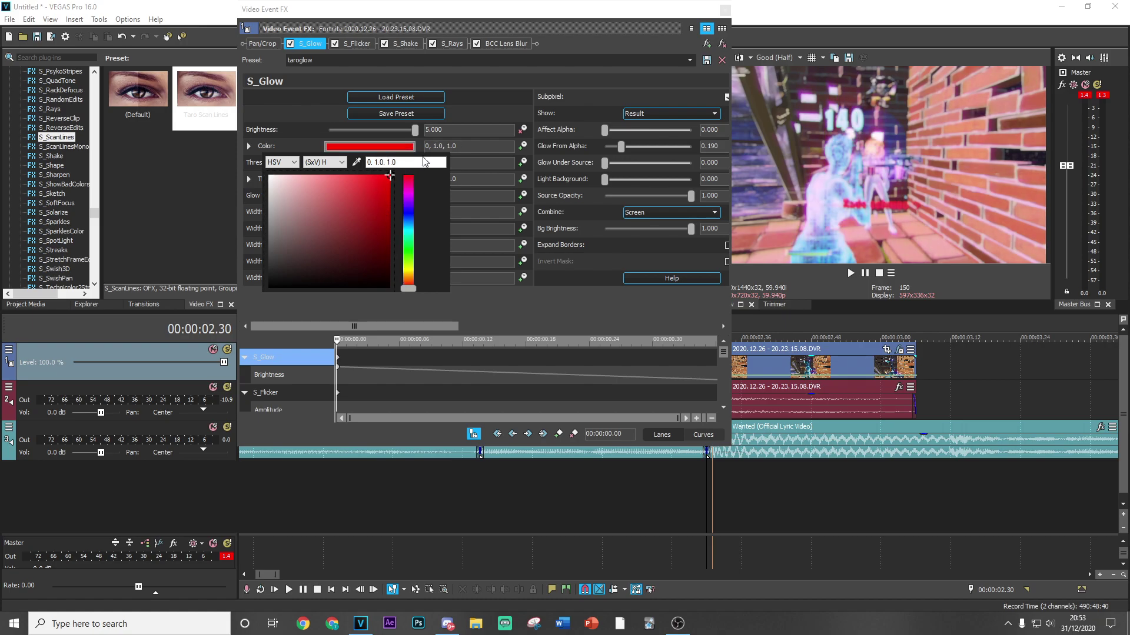
click(452, 43)
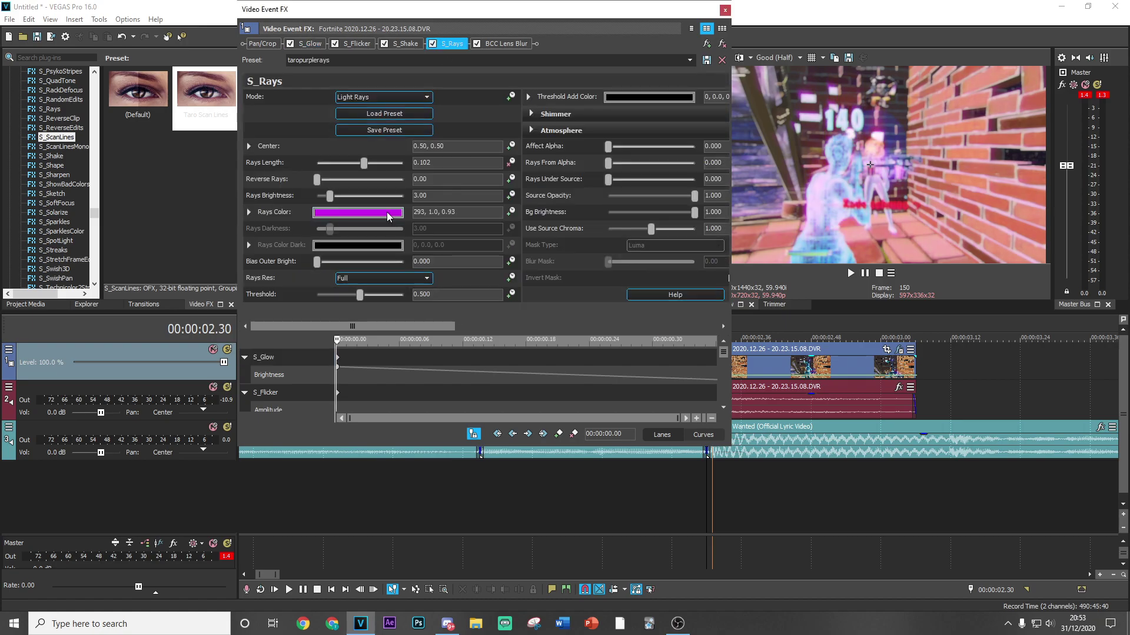
click(360, 216)
mouse_move(397, 262)
mouse_down()
mouse_move(398, 242)
mouse_move(377, 250)
mouse_move(390, 209)
mouse_up()
click(312, 44)
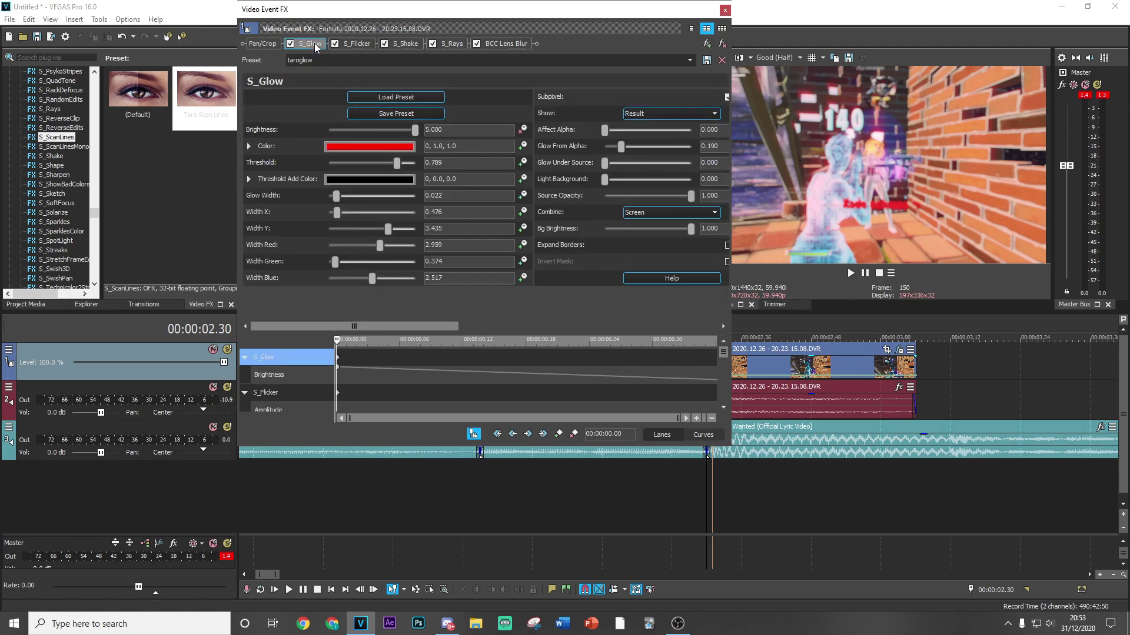